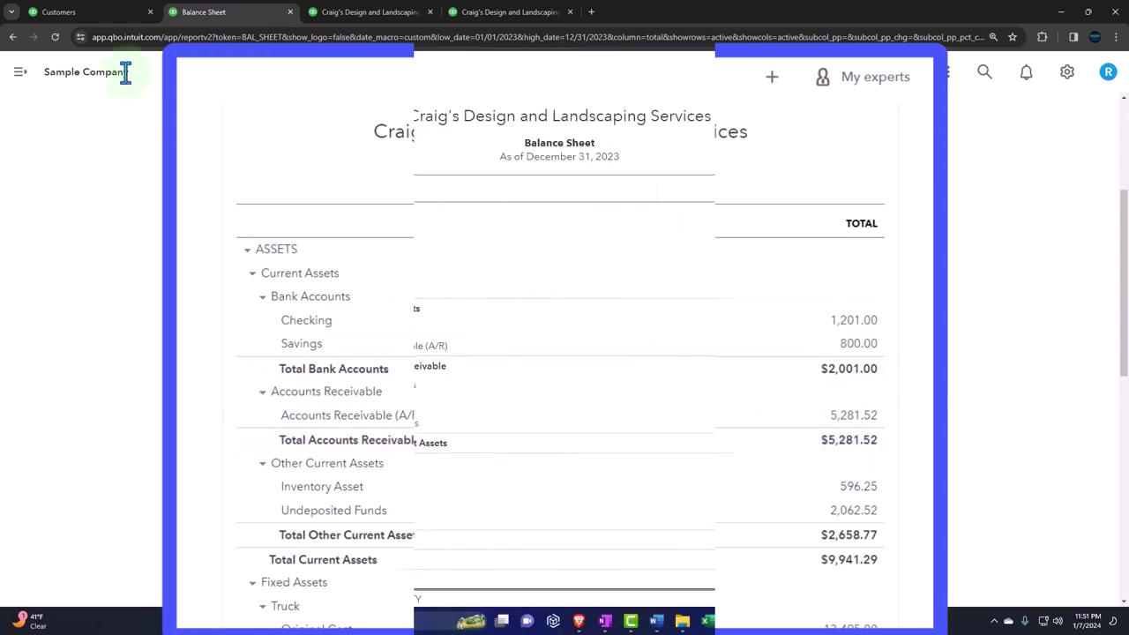
Step: Open the Customer Balance Detail report from the Who owes you section of Reports in a new browser tab
left_click(108, 18)
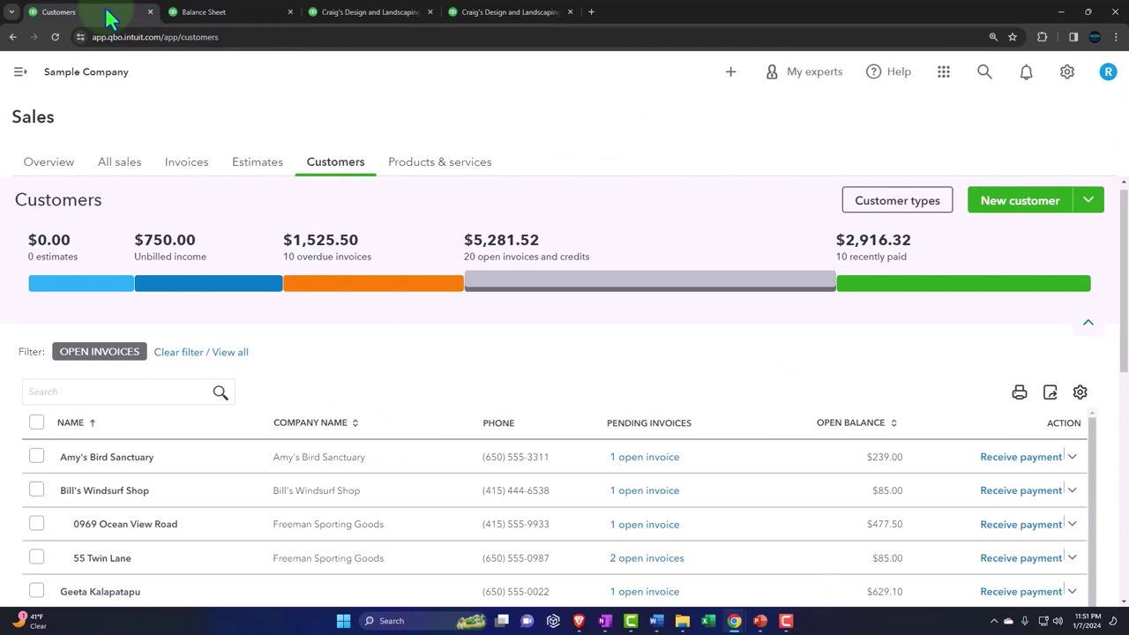
left_click(19, 73)
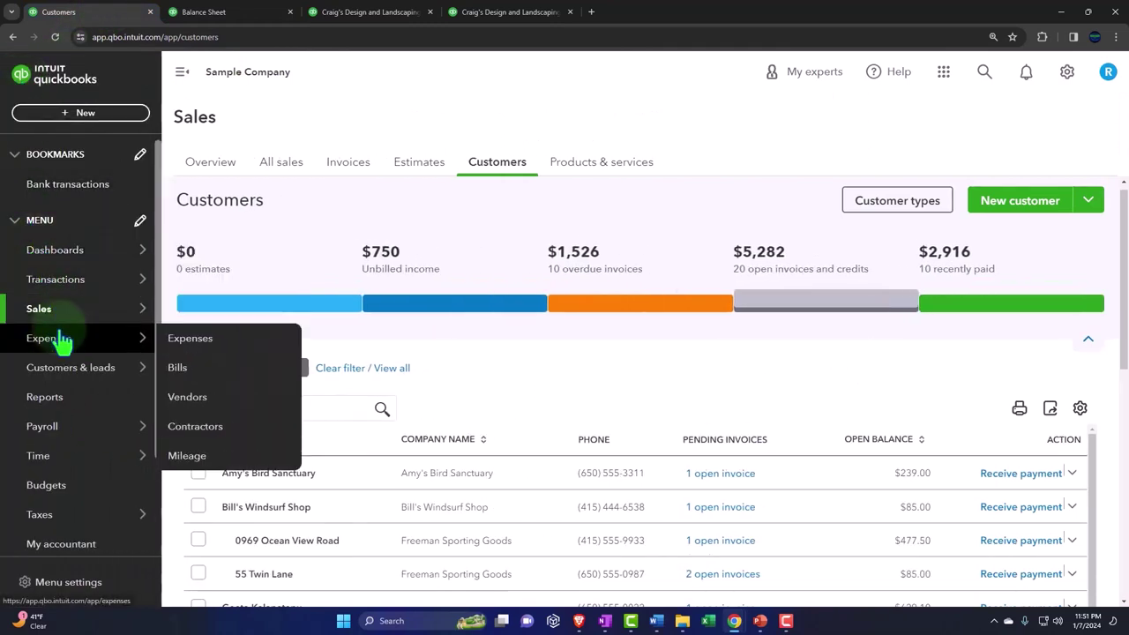
left_click(44, 397)
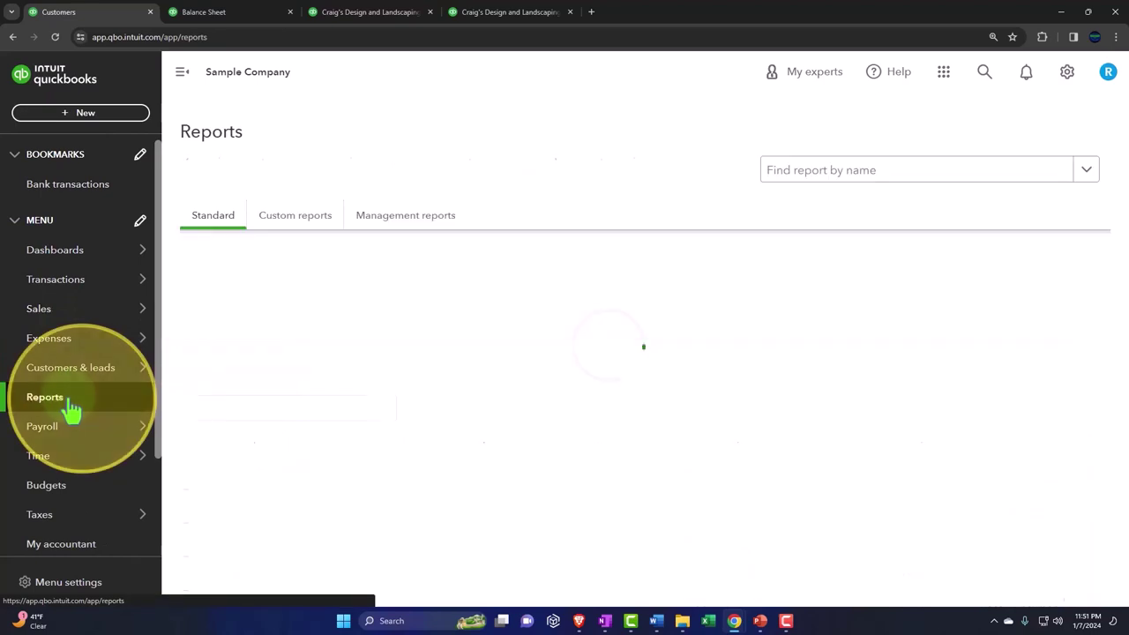
left_click(181, 71)
scroll(172, 406, "down", 6)
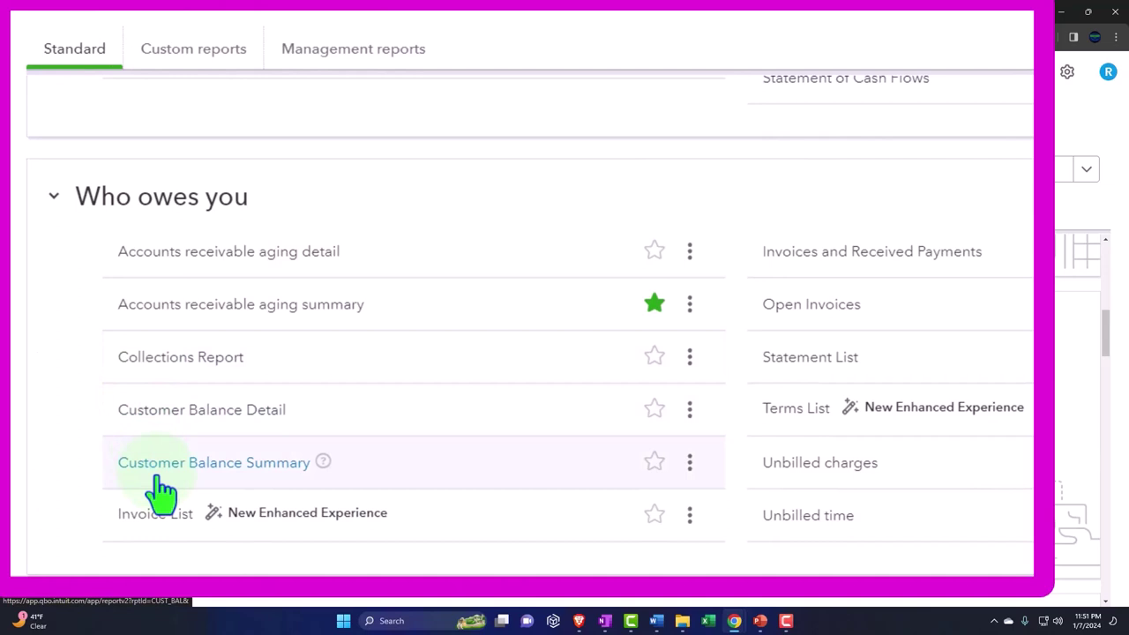
right_click(186, 423)
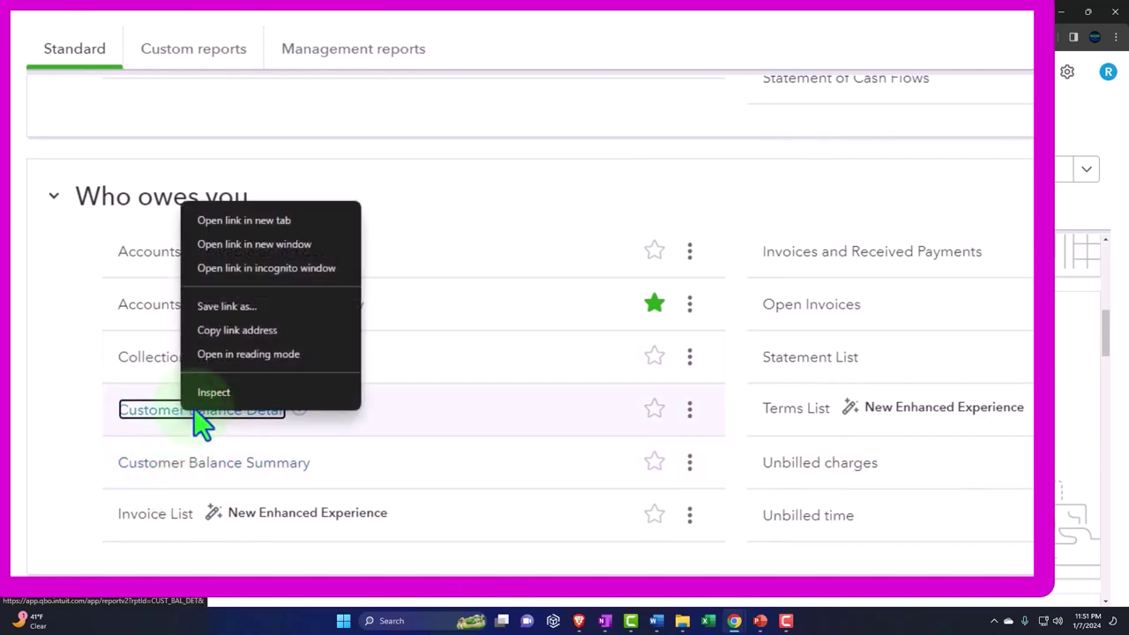
left_click(242, 227)
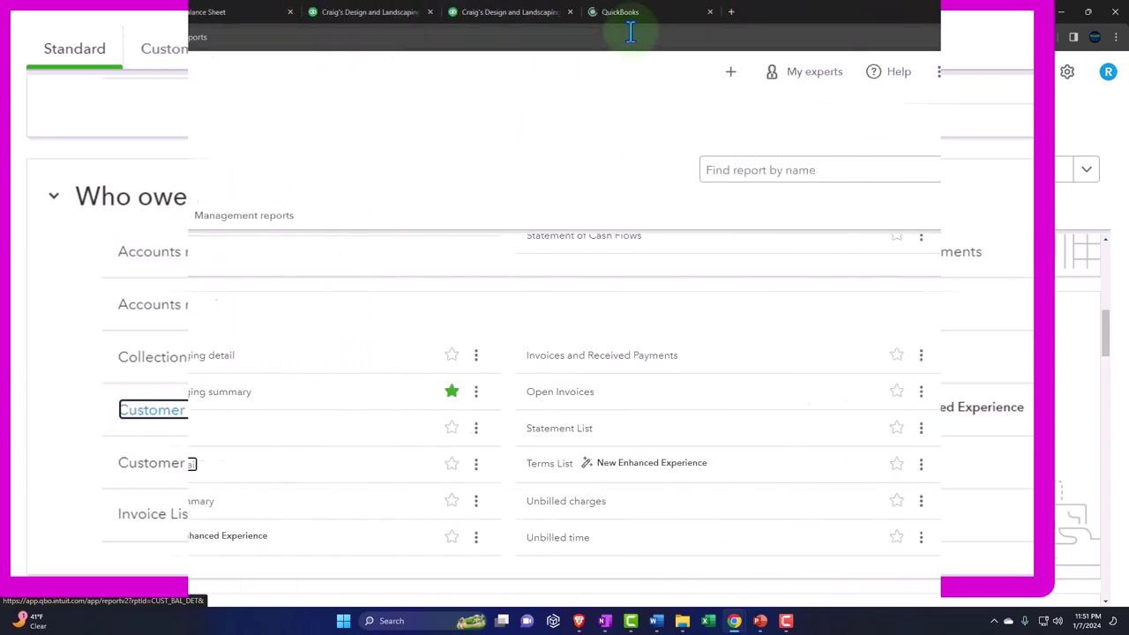
left_click(633, 14)
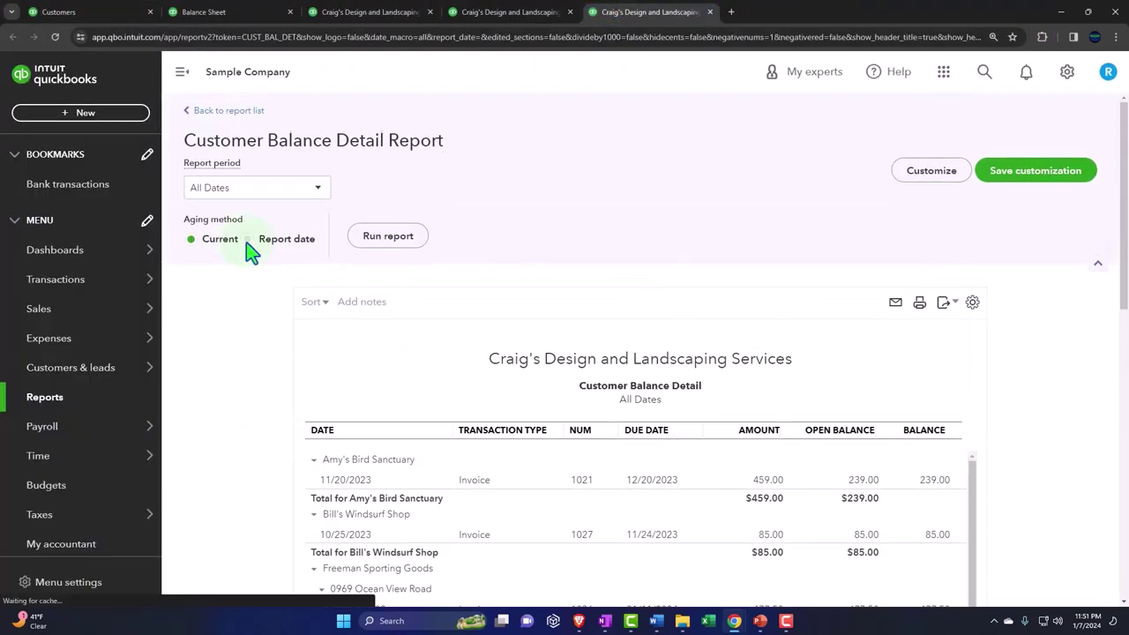
Step: Set the Customer Balance Detail report to a custom period as of 12/31/2023 and run it
left_click(321, 192)
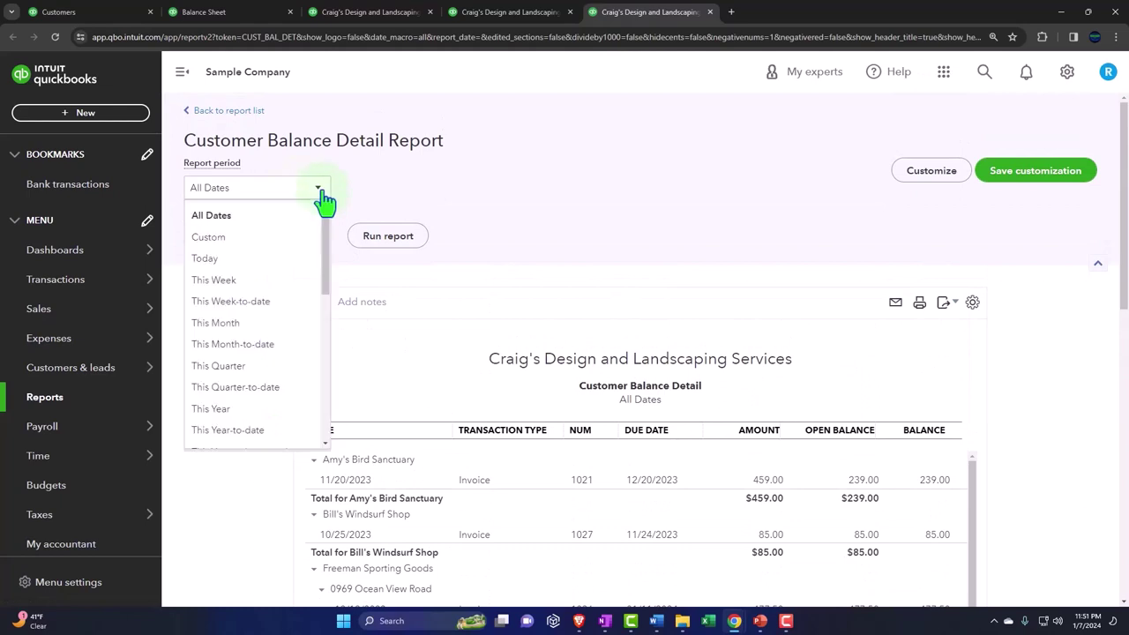
left_click(292, 239)
left_click(399, 194)
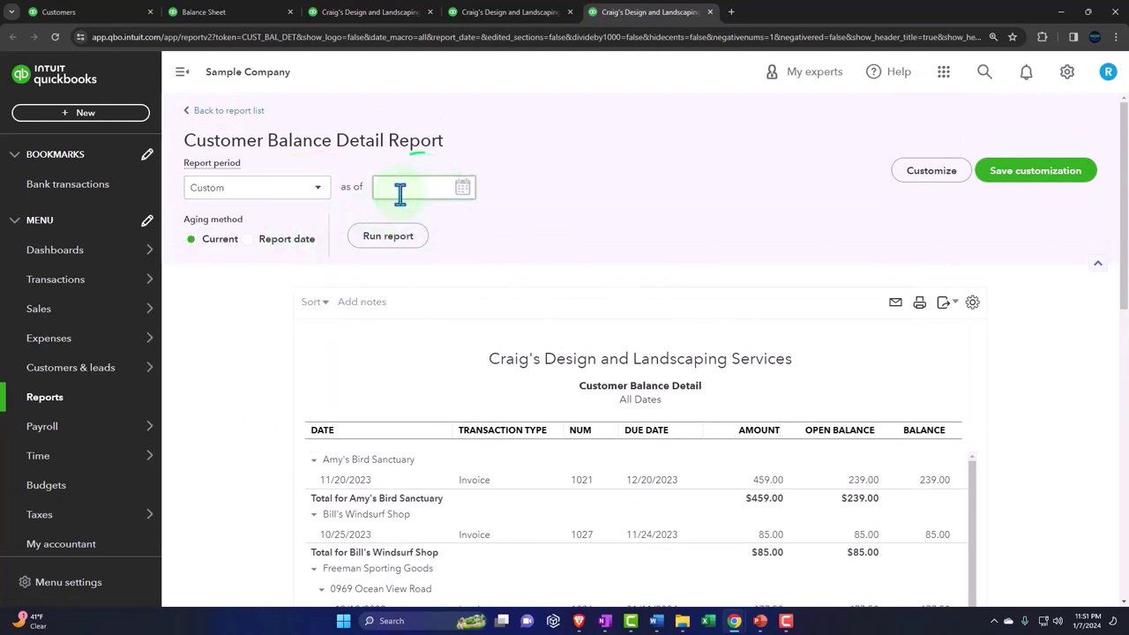
type("12312023")
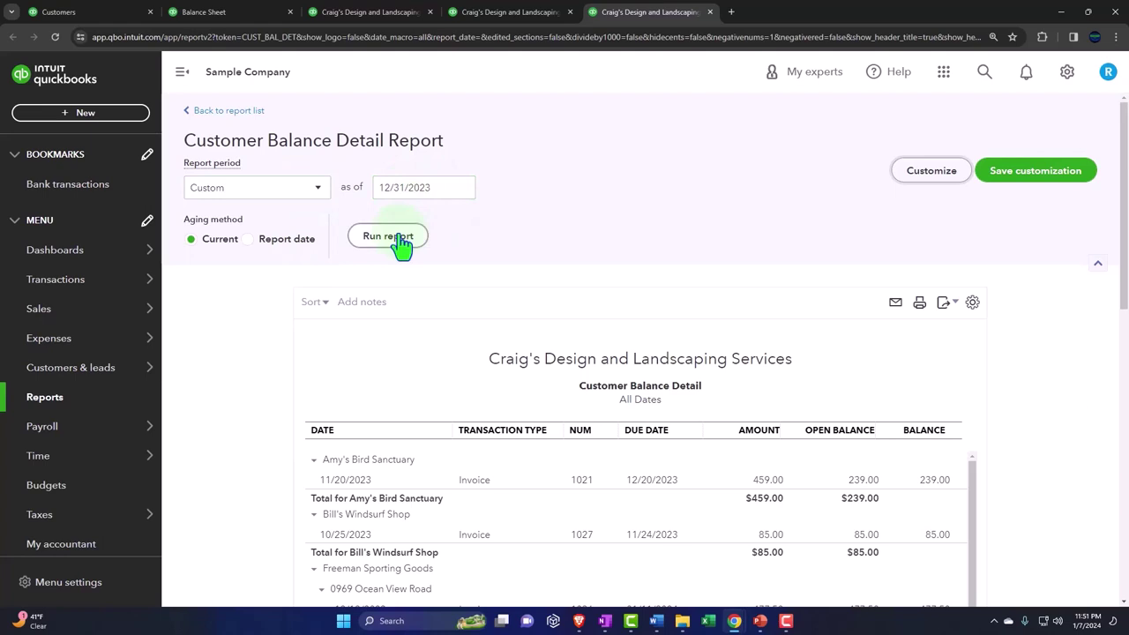
left_click(388, 237)
Step: Examine the invoices grouped by customer, their open balances and the report's total open balance
scroll(399, 246, "down", 2)
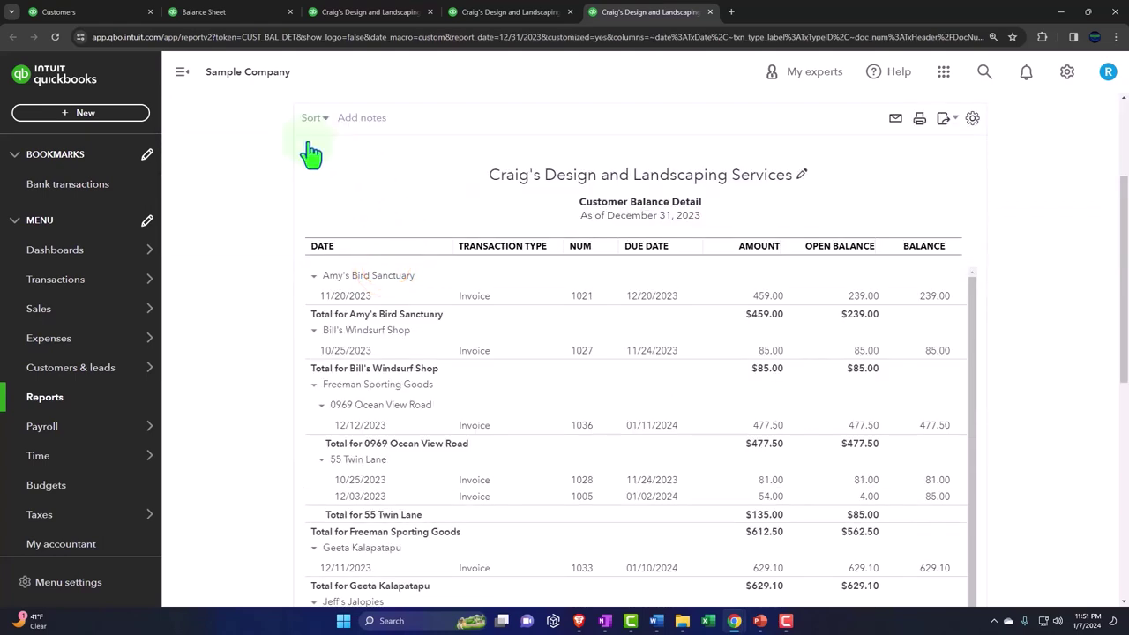
left_click(182, 71)
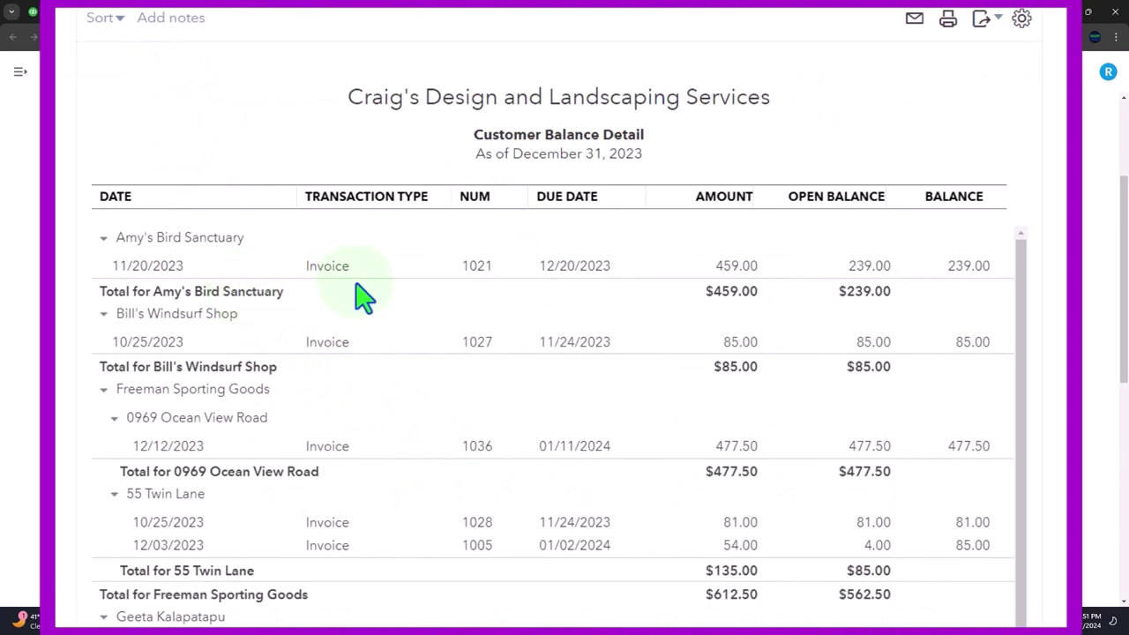
scroll(391, 293, "down", 6)
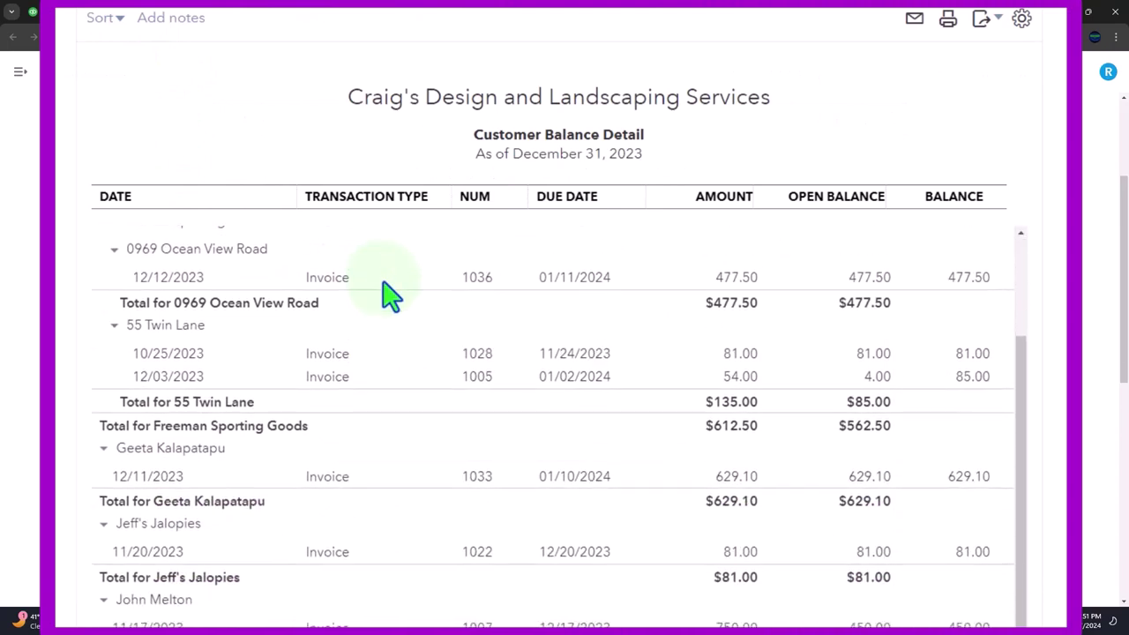
scroll(438, 426, "down", 10)
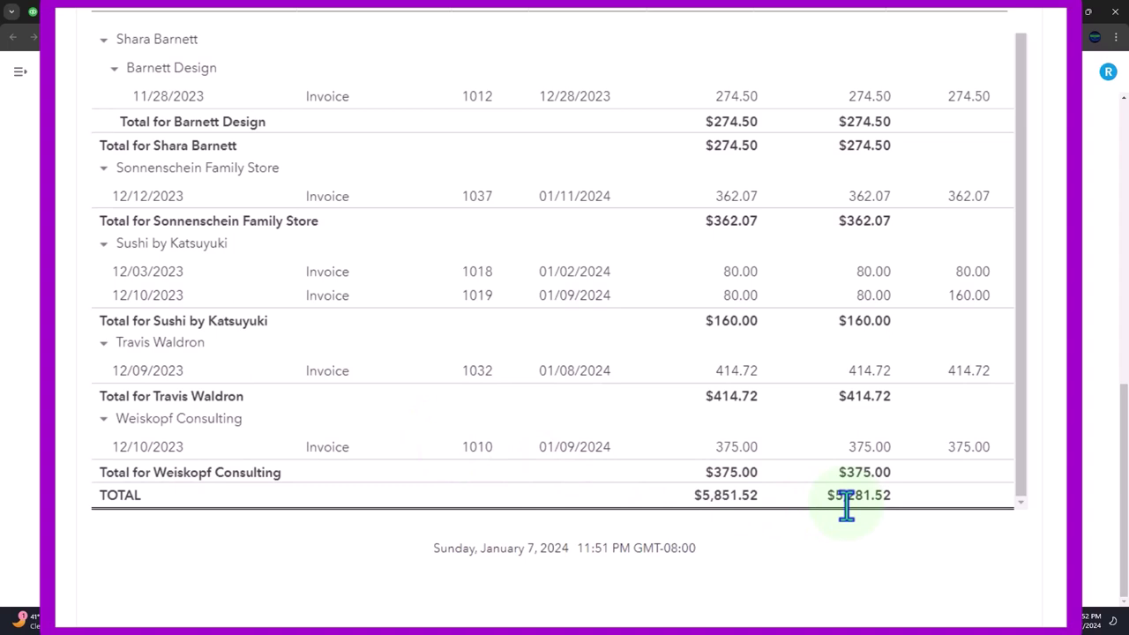
scroll(846, 505, "up", 10)
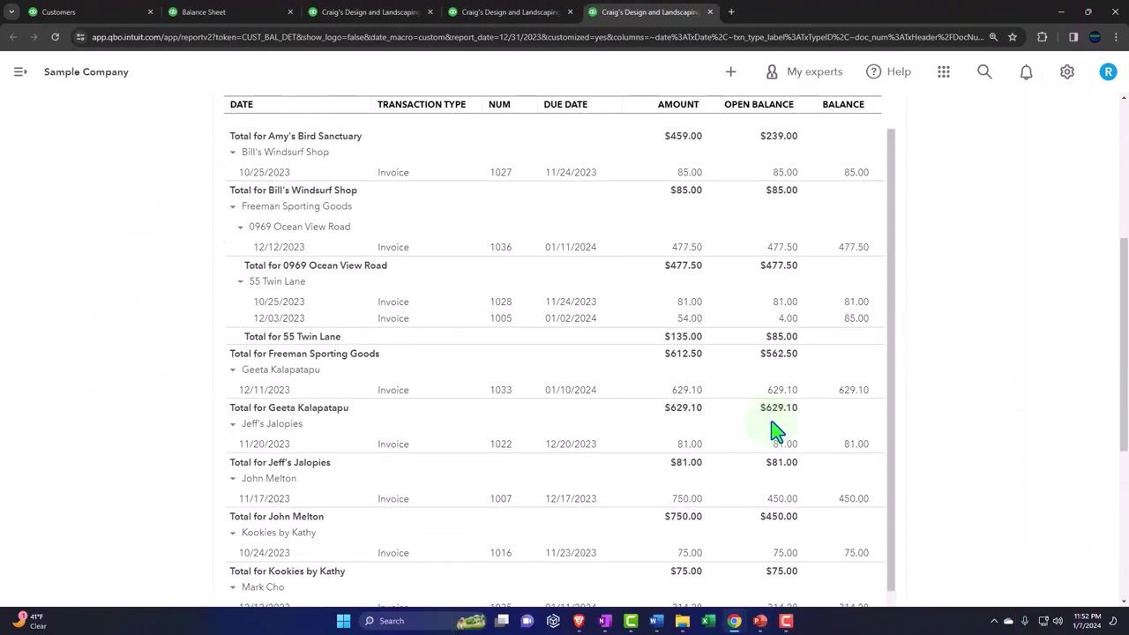
scroll(773, 430, "up", 5)
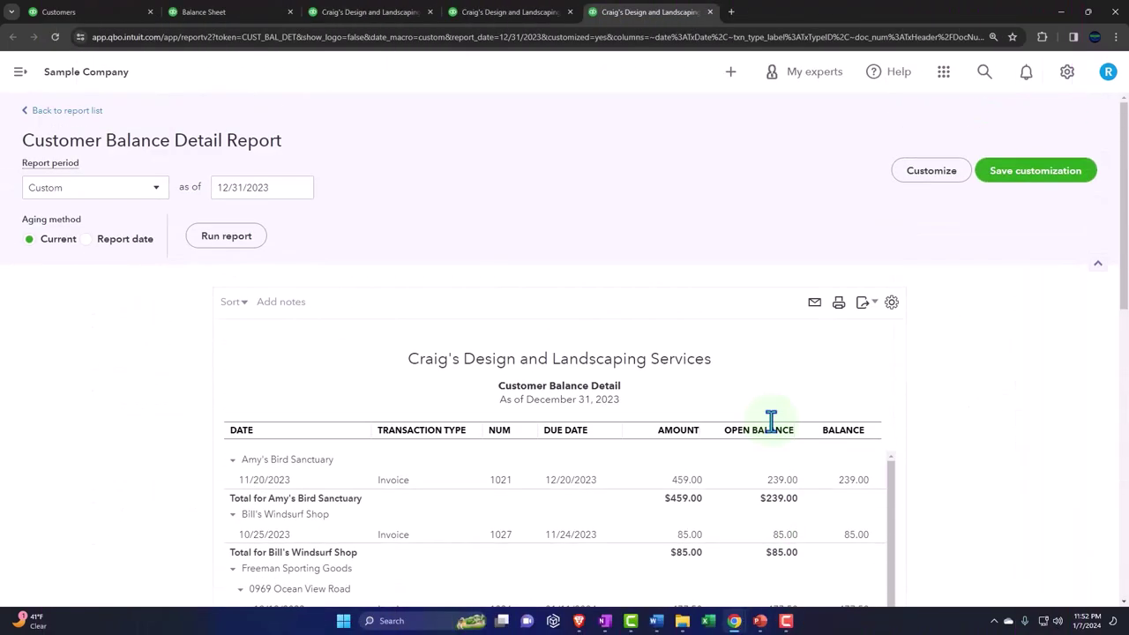
left_click(734, 503)
scroll(579, 512, "down", 2)
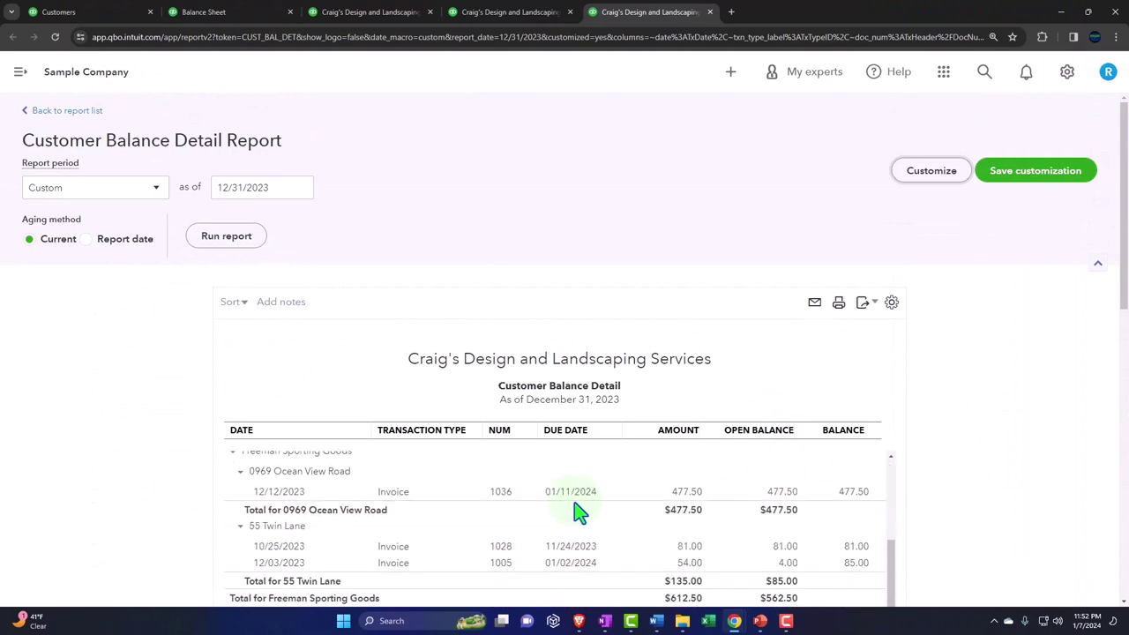
scroll(180, 448, "down", 4)
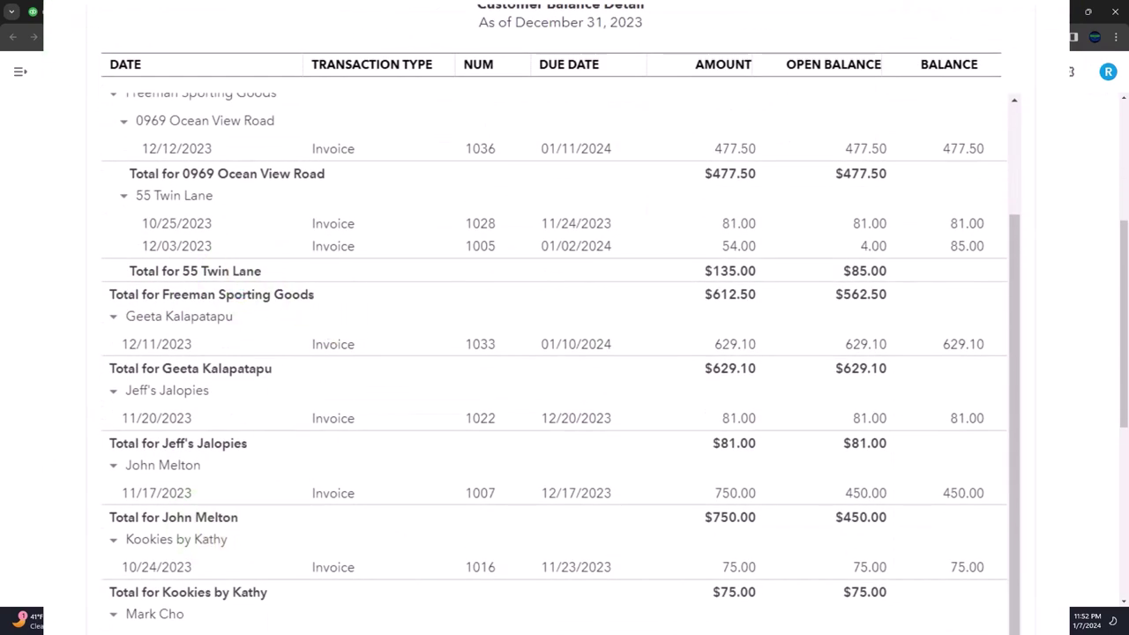
Step: Open the Invoice List report from the Who owes you reports in a new browser tab and switch it to classic view
left_click(126, 17)
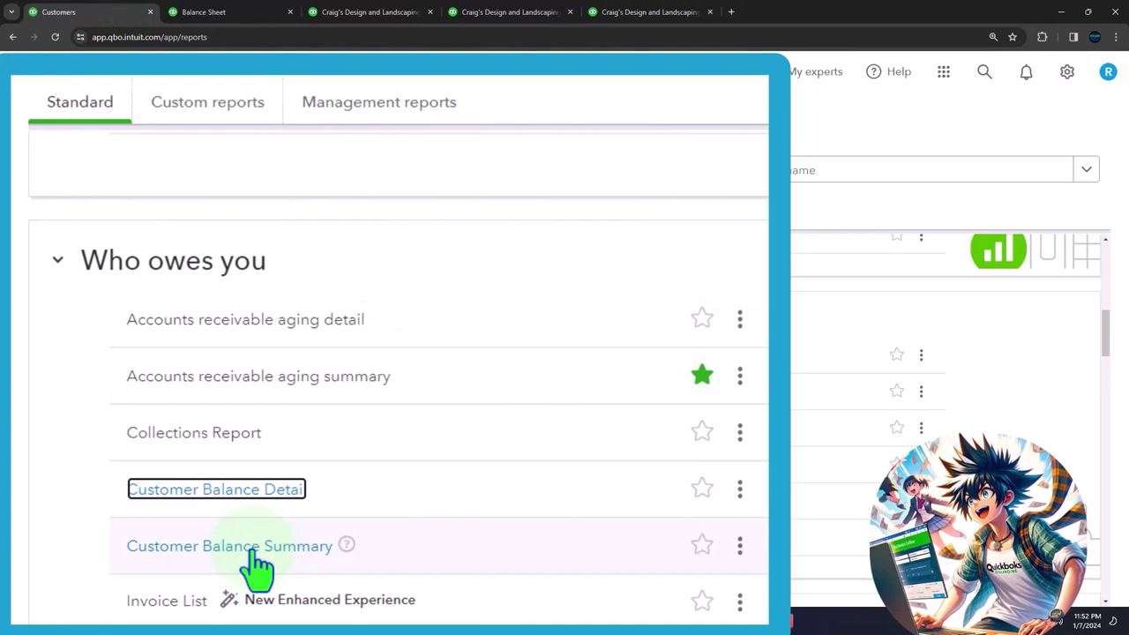
left_click(183, 607)
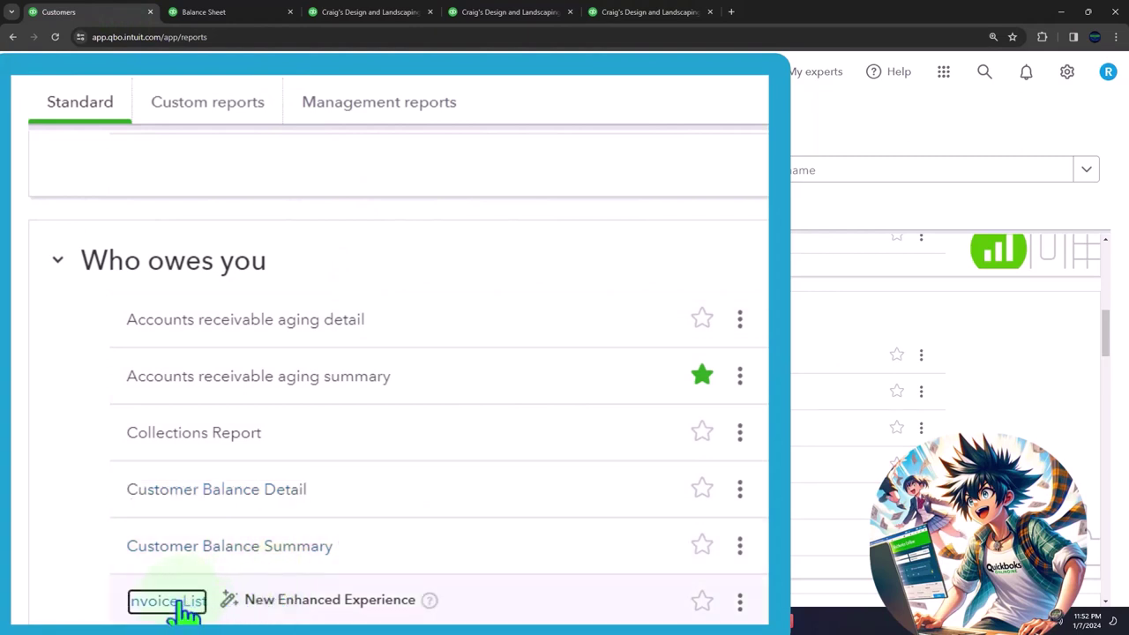
right_click(183, 608)
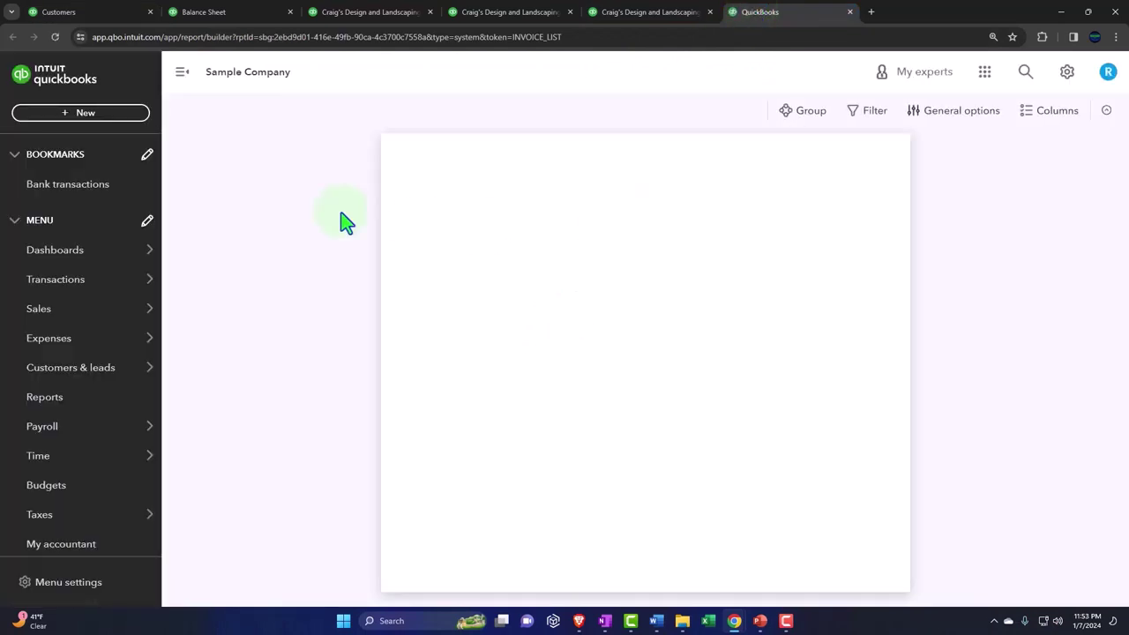
left_click(182, 72)
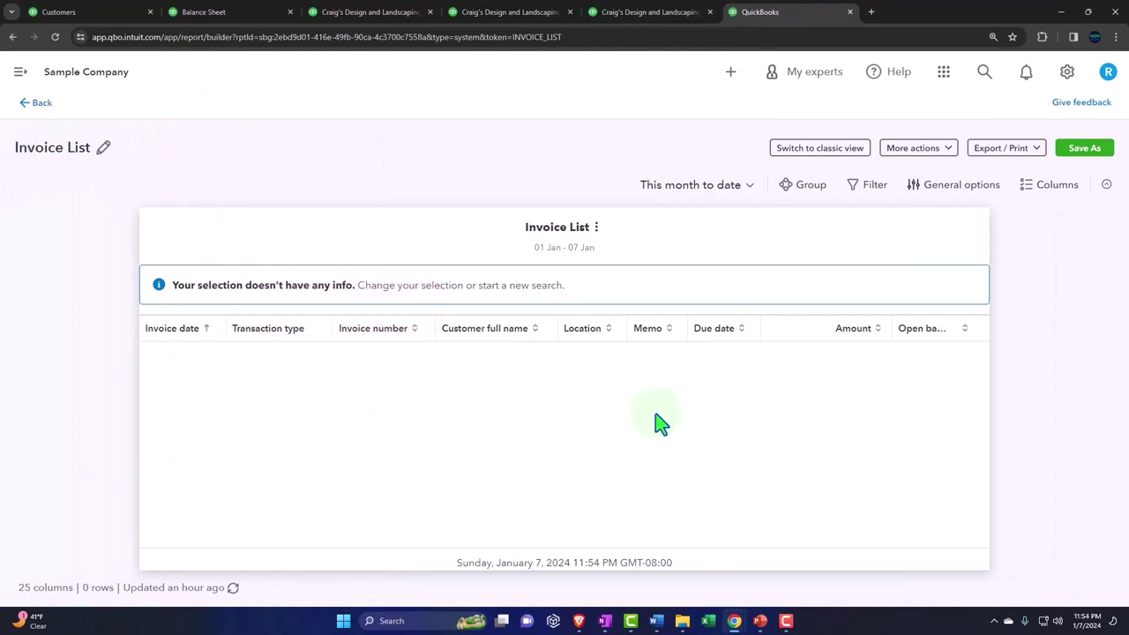
left_click(836, 150)
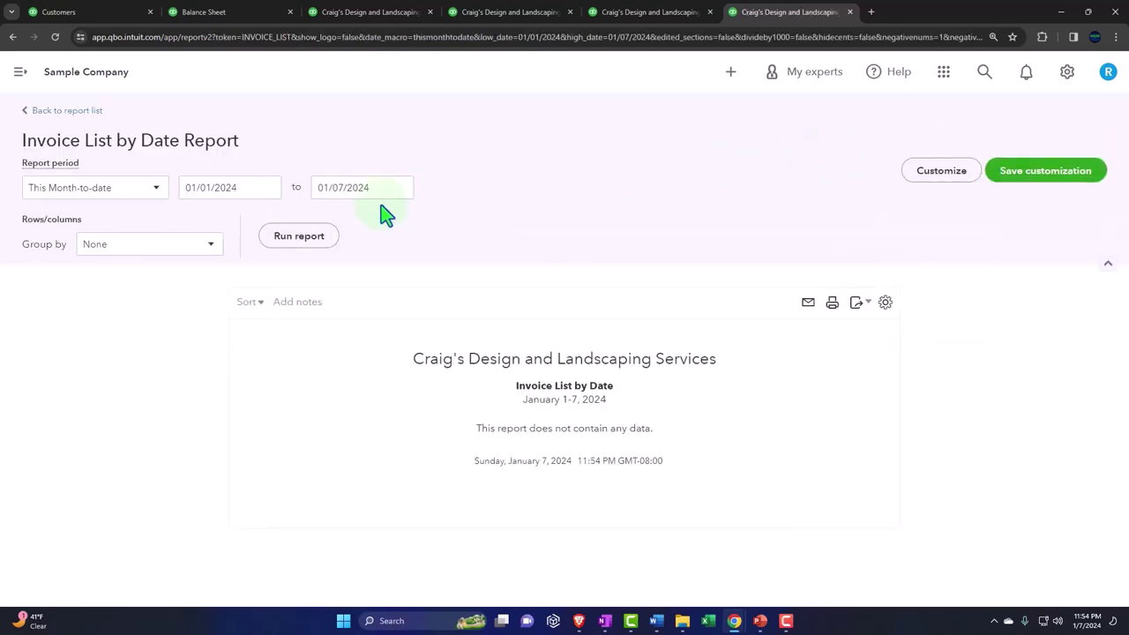
Step: Run the Invoice List by Date report for 01/01/2023 to 12/31/2023 and look through the listed invoices
left_click(249, 188)
type("0")
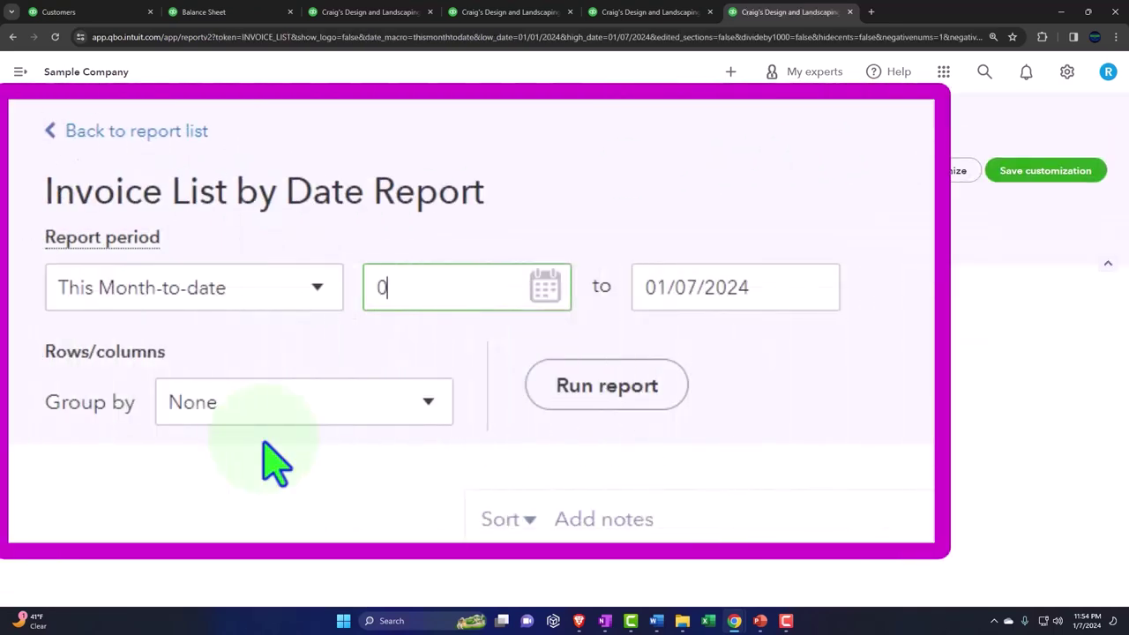
type("1/01/2023")
key("Tab")
type("12")
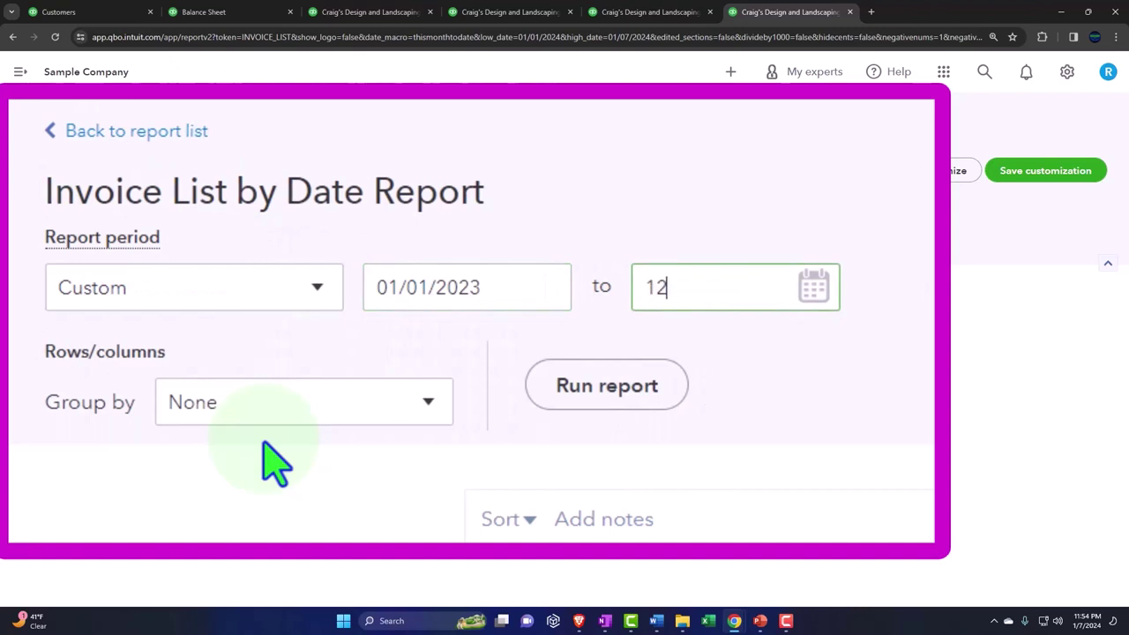
type("312023")
key("Tab")
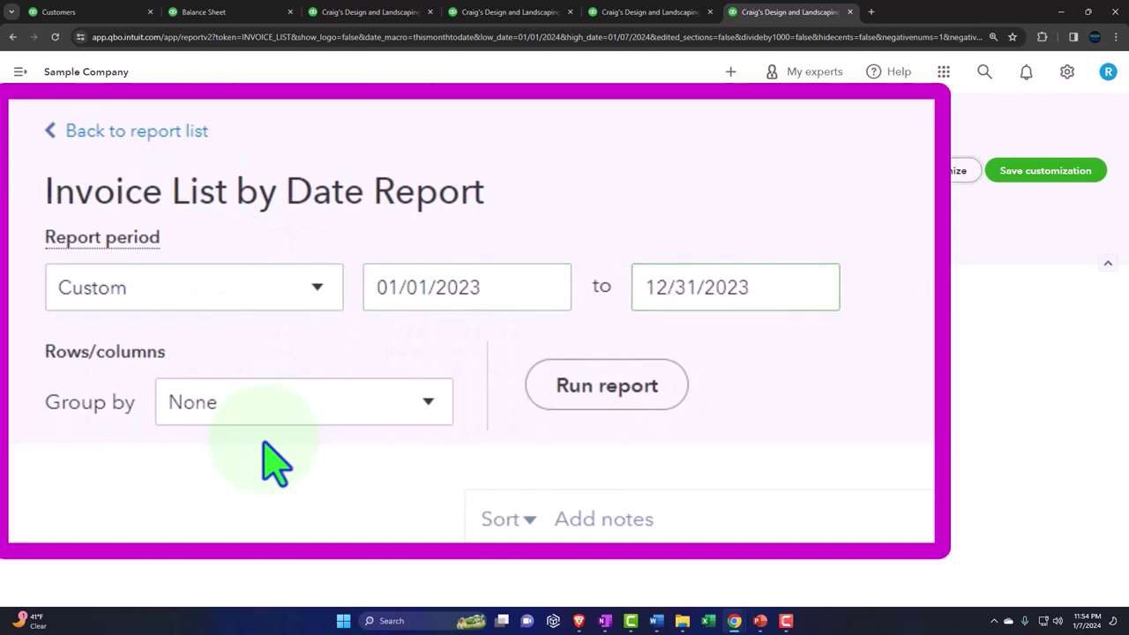
left_click(607, 385)
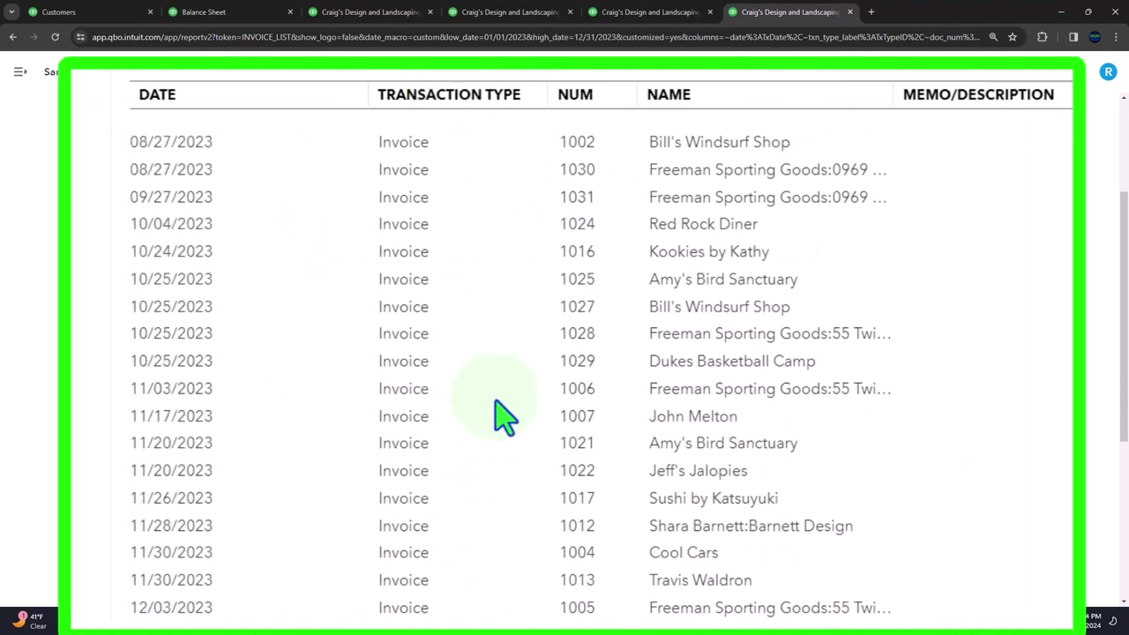
scroll(504, 335, "down", 5)
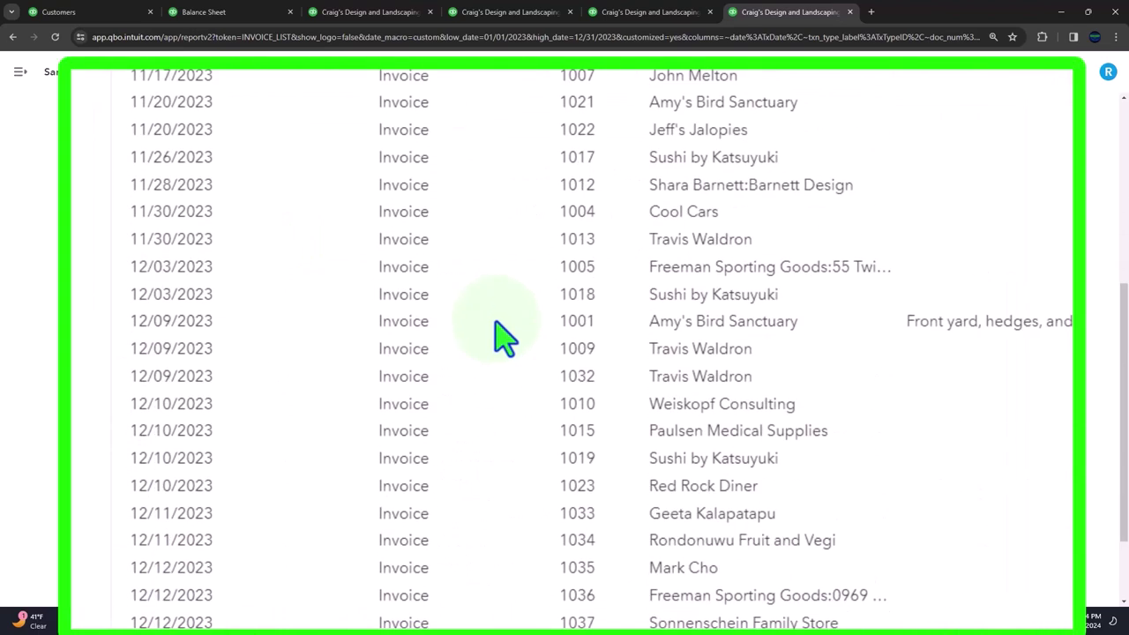
scroll(504, 338, "down", 2)
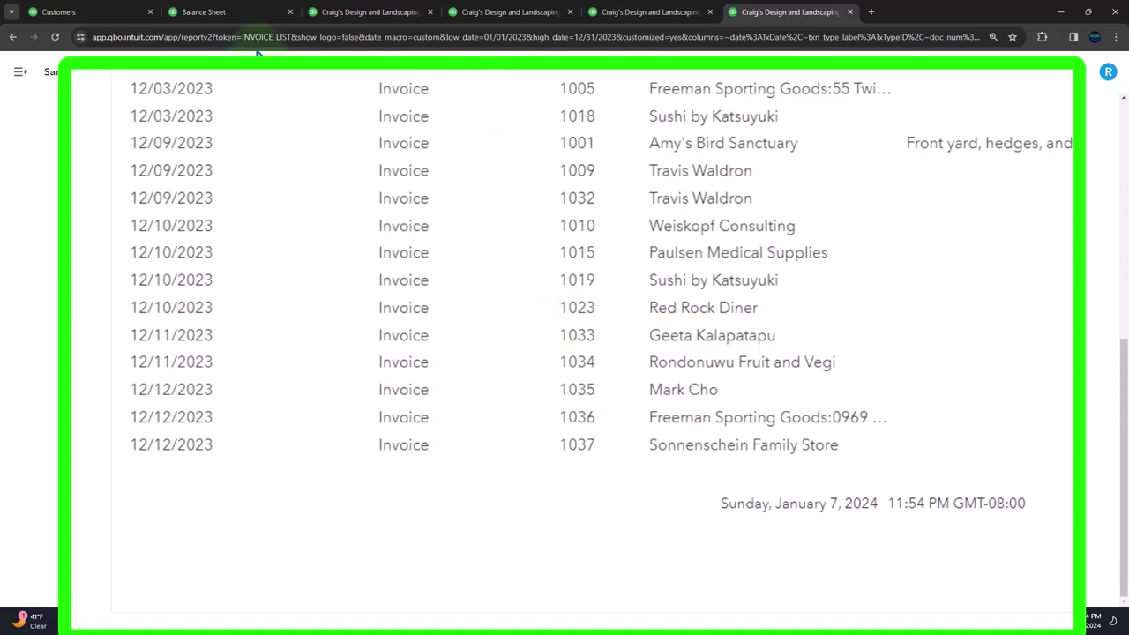
Step: Open the transaction report behind the Accounts Receivable (A/R) amount on the Balance Sheet
left_click(237, 23)
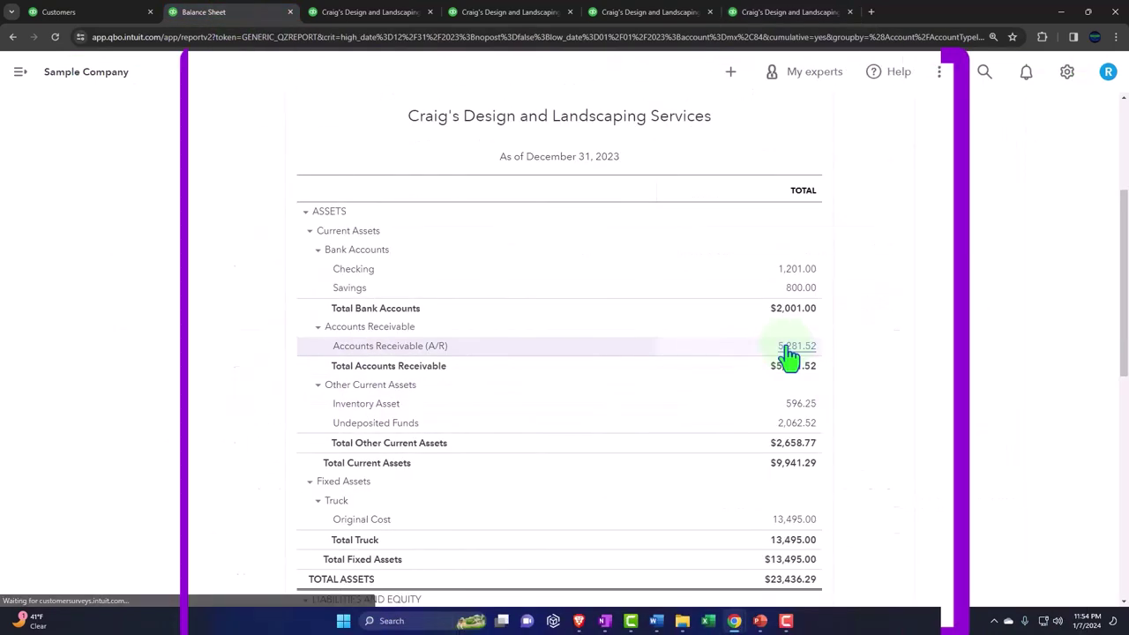
left_click(786, 348)
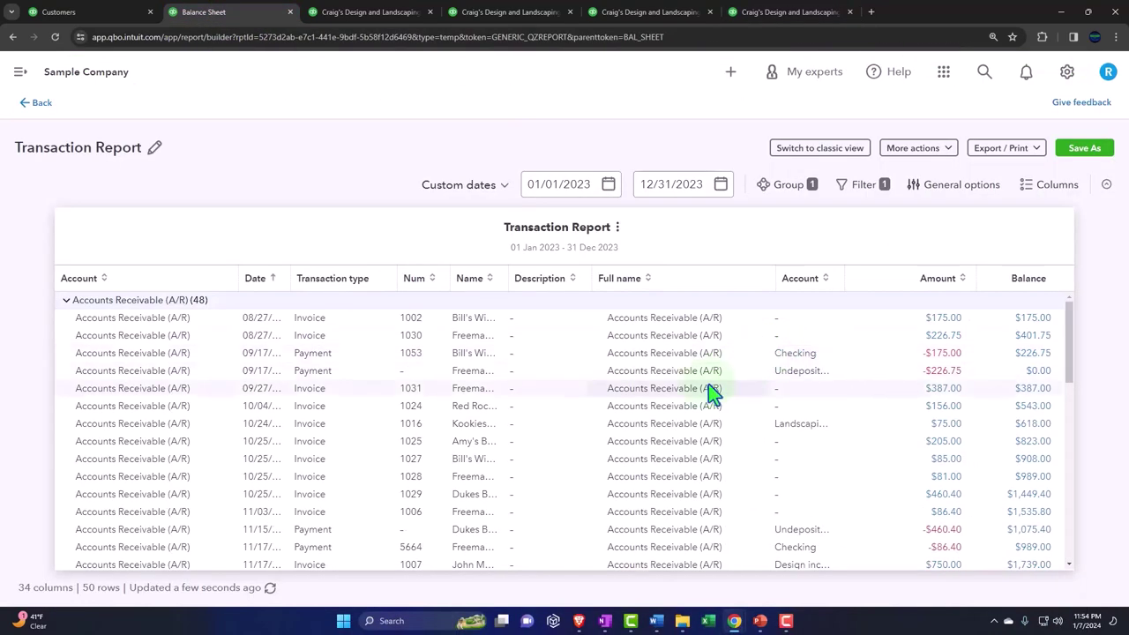
left_click(699, 408)
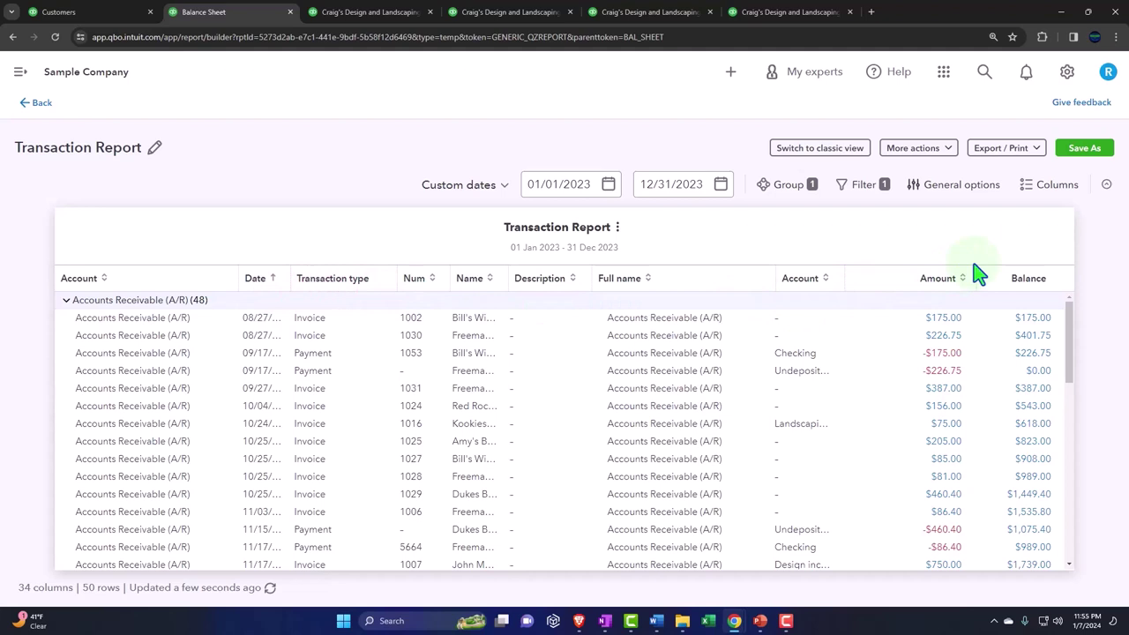
Step: Add a second filter to the A/R transaction report so that Transaction type equals Invoice
left_click(859, 187)
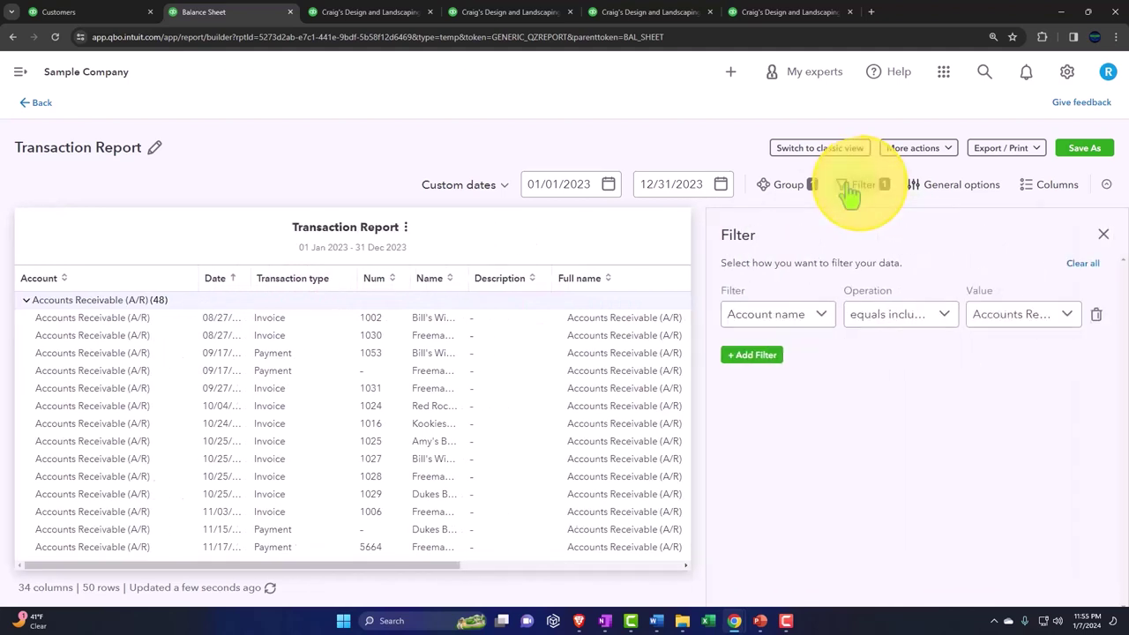
left_click(775, 368)
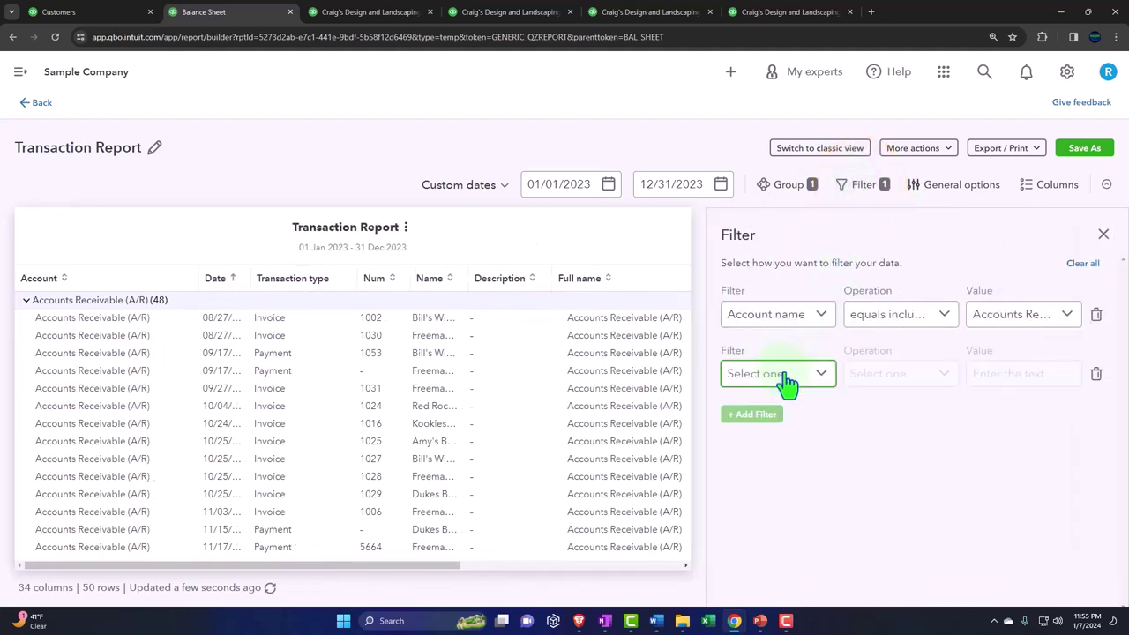
left_click(788, 381)
left_click(746, 221)
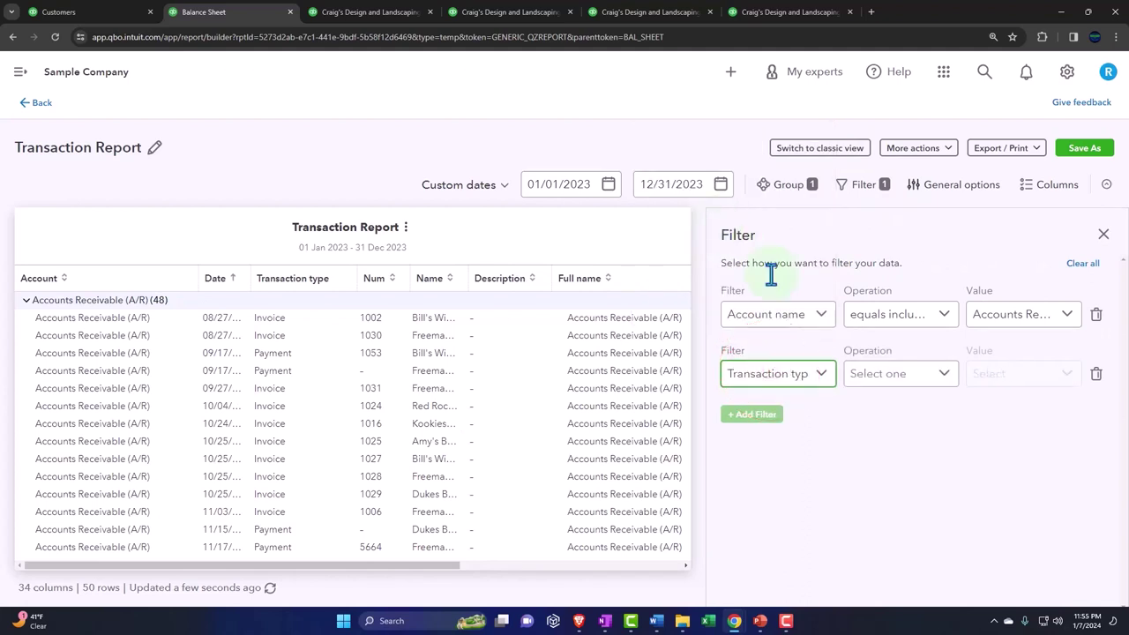
left_click(932, 384)
left_click(926, 410)
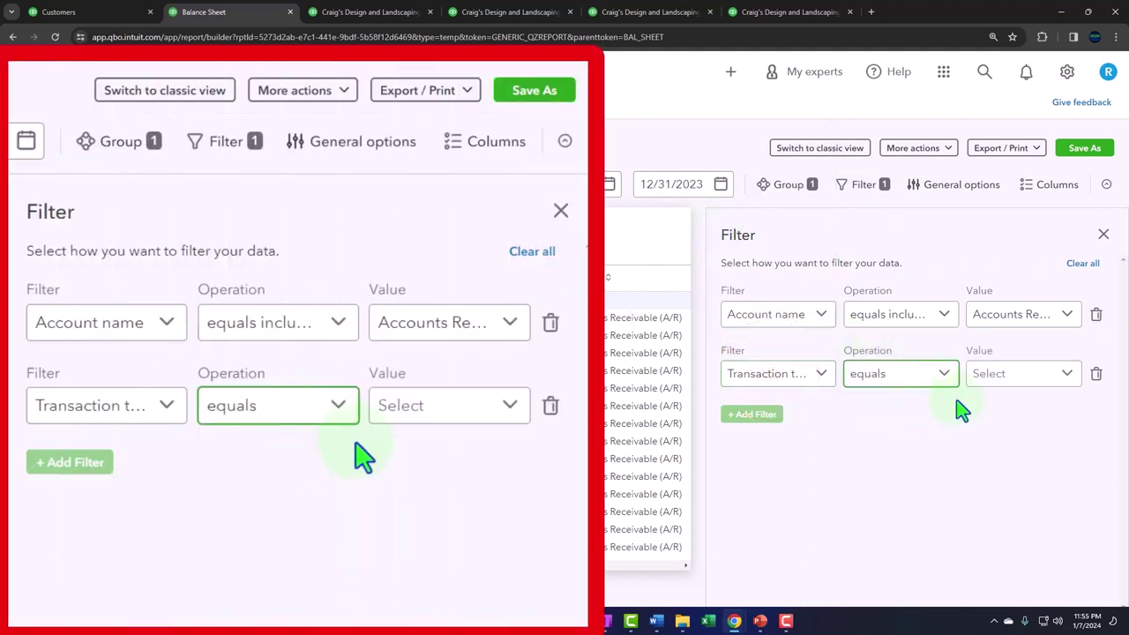
left_click(1016, 378)
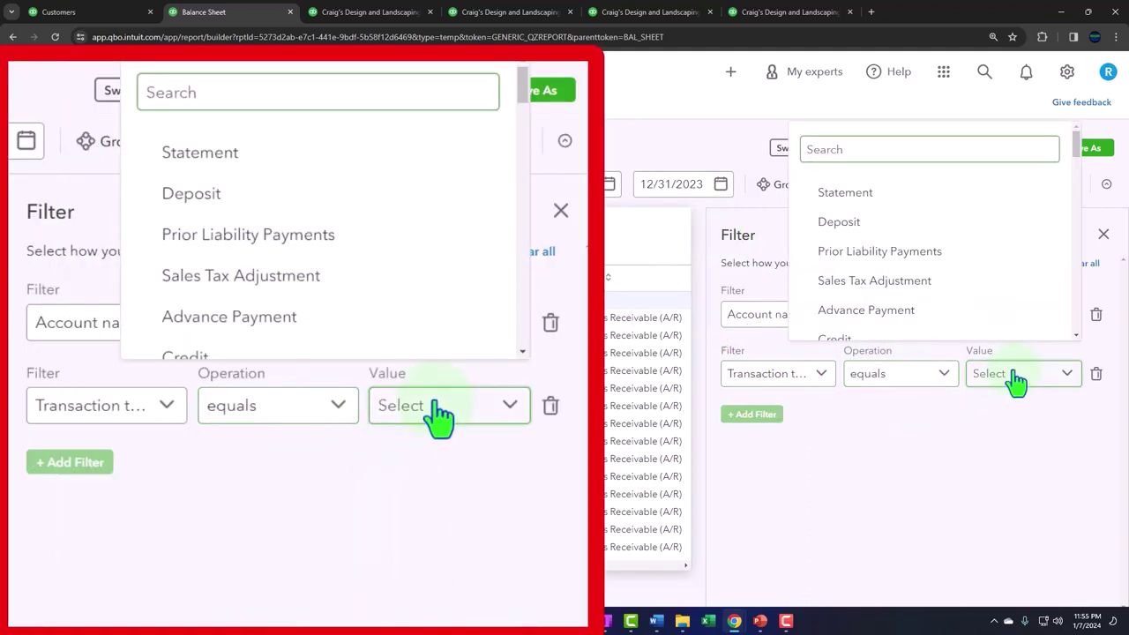
type("inv")
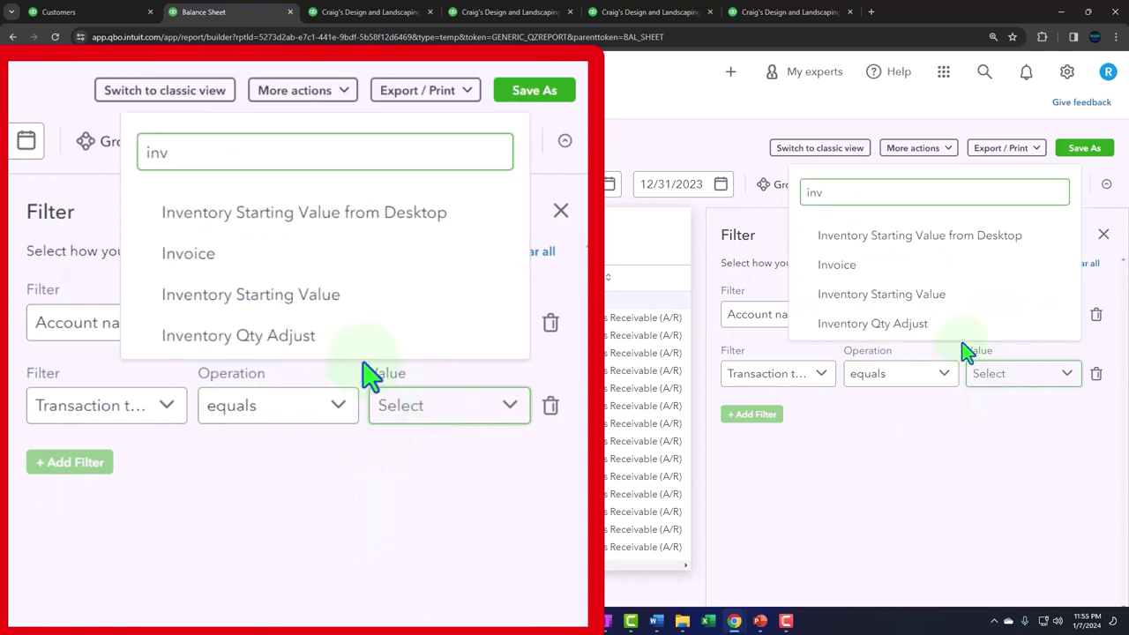
left_click(829, 264)
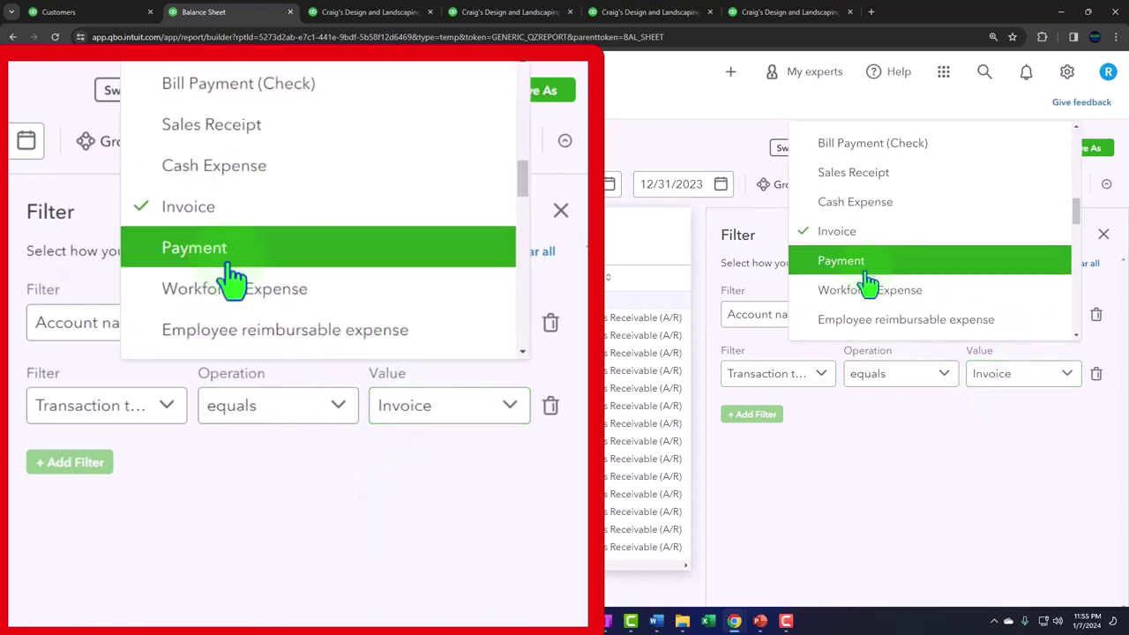
left_click(864, 456)
left_click(1103, 236)
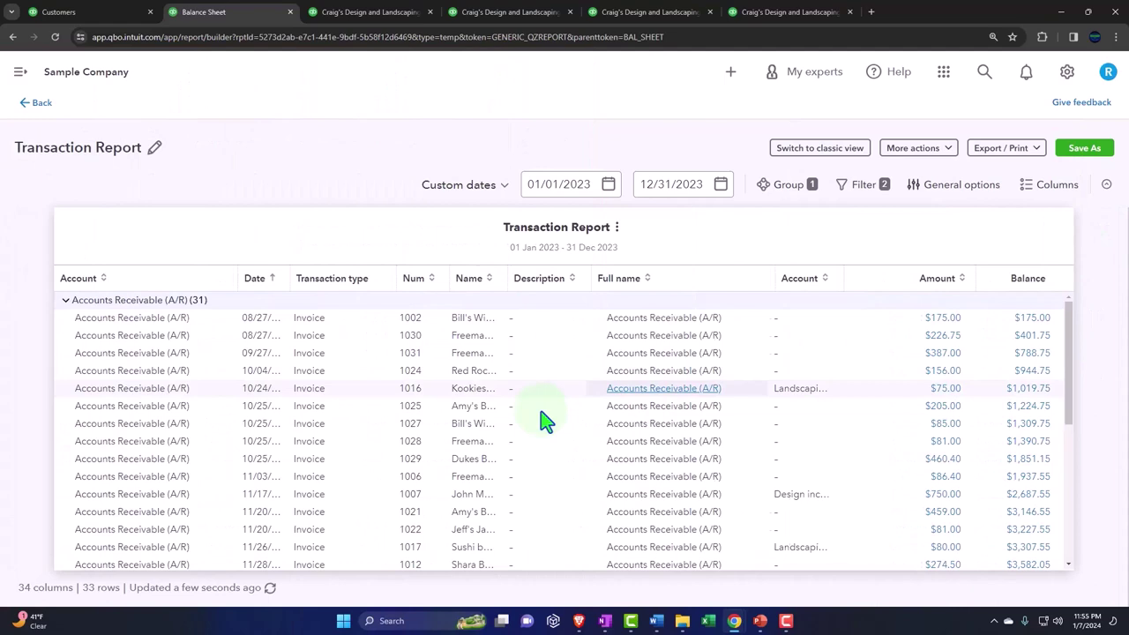
Step: Look through the filtered A/R invoices and return to the Balance Sheet without saving the transaction report
scroll(547, 416, "down", 2)
scroll(554, 418, "down", 3)
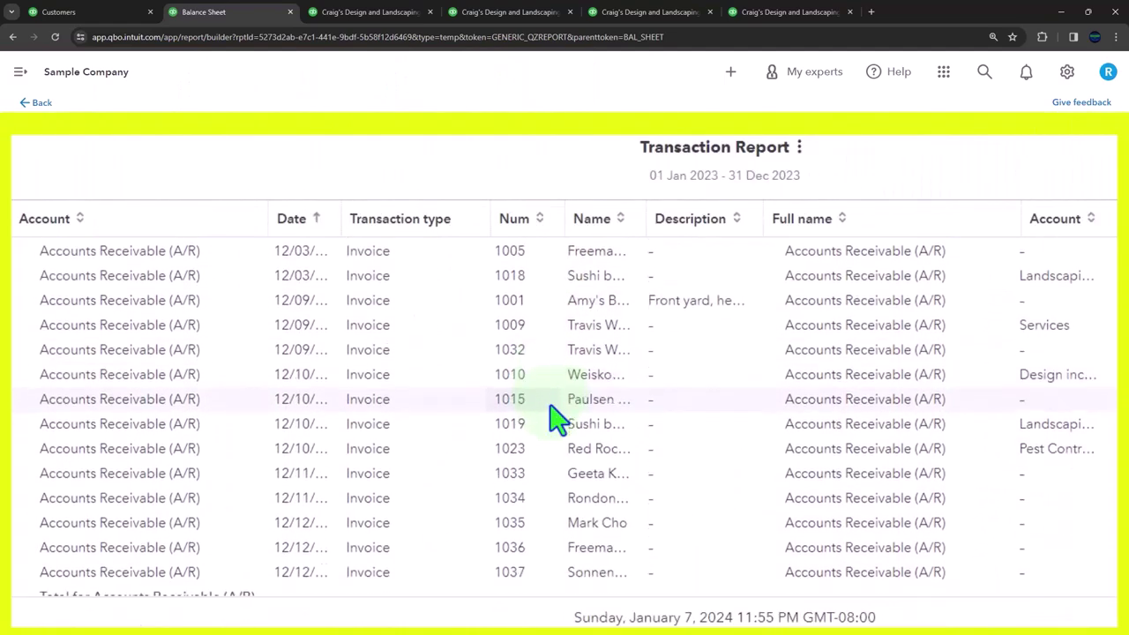
scroll(553, 418, "up", 6)
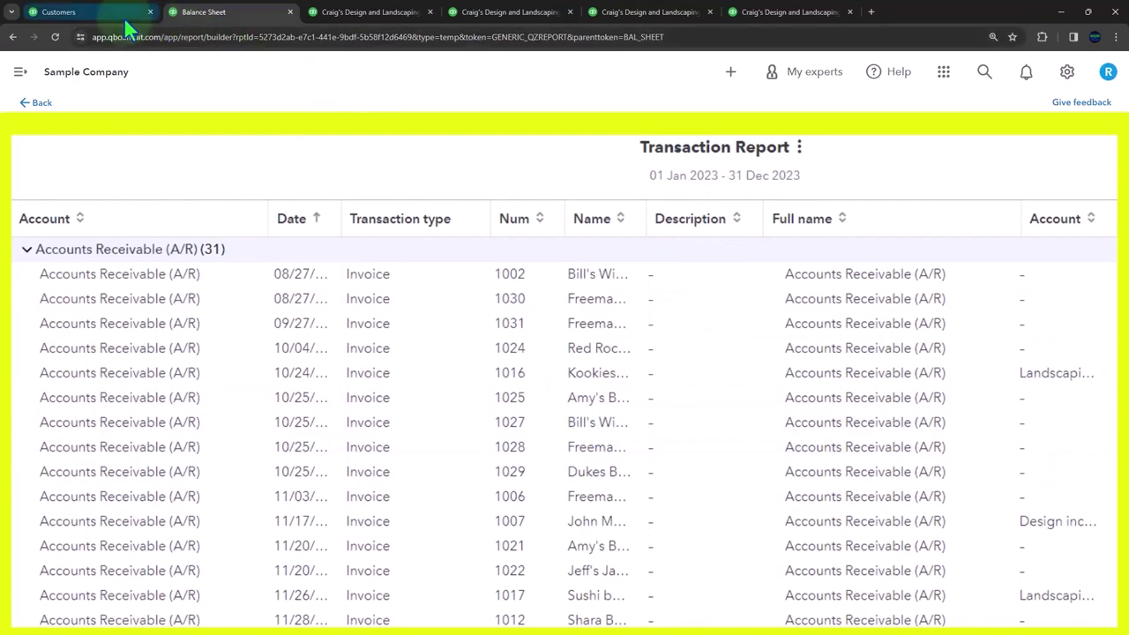
left_click(42, 104)
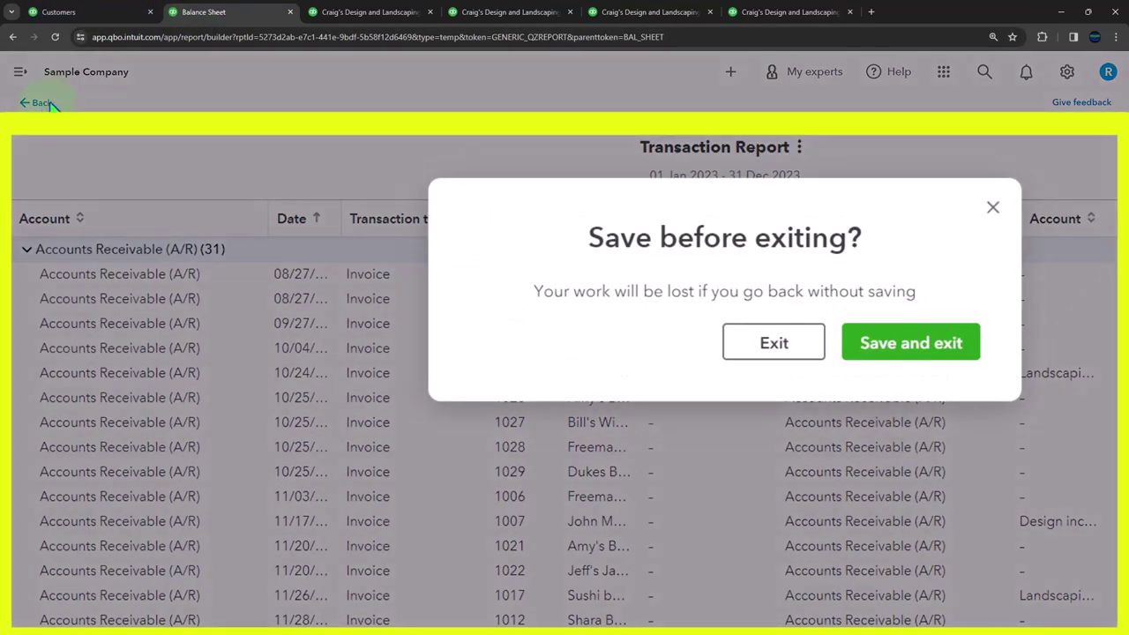
left_click(587, 365)
Step: Open the Invoices and Received Payments report from the Who owes you reports in a new browser tab
left_click(112, 29)
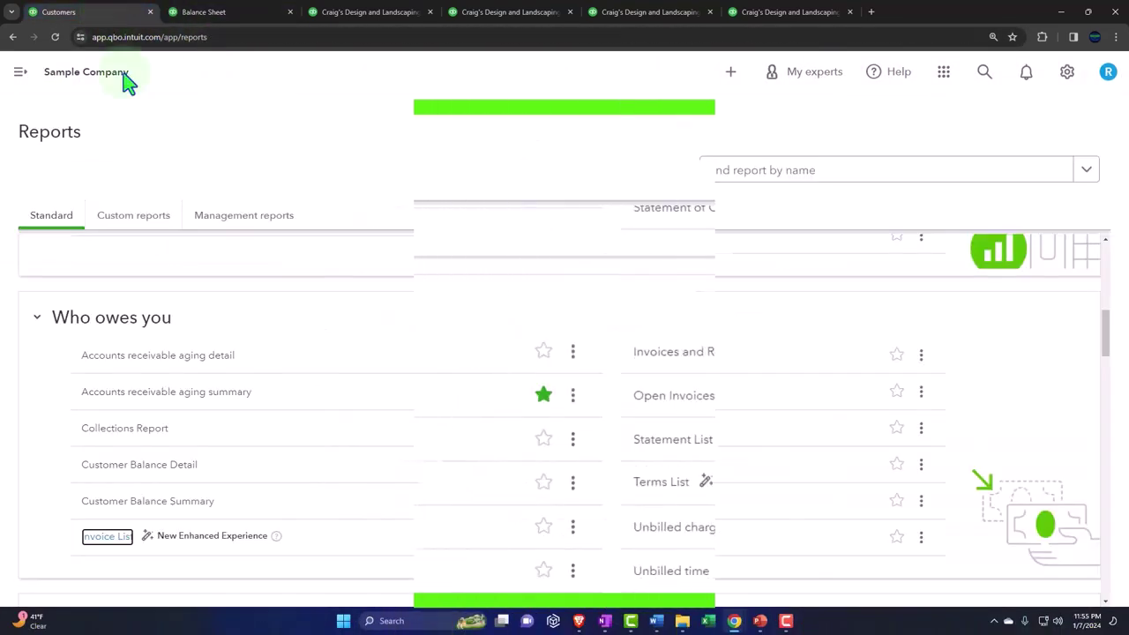
right_click(749, 360)
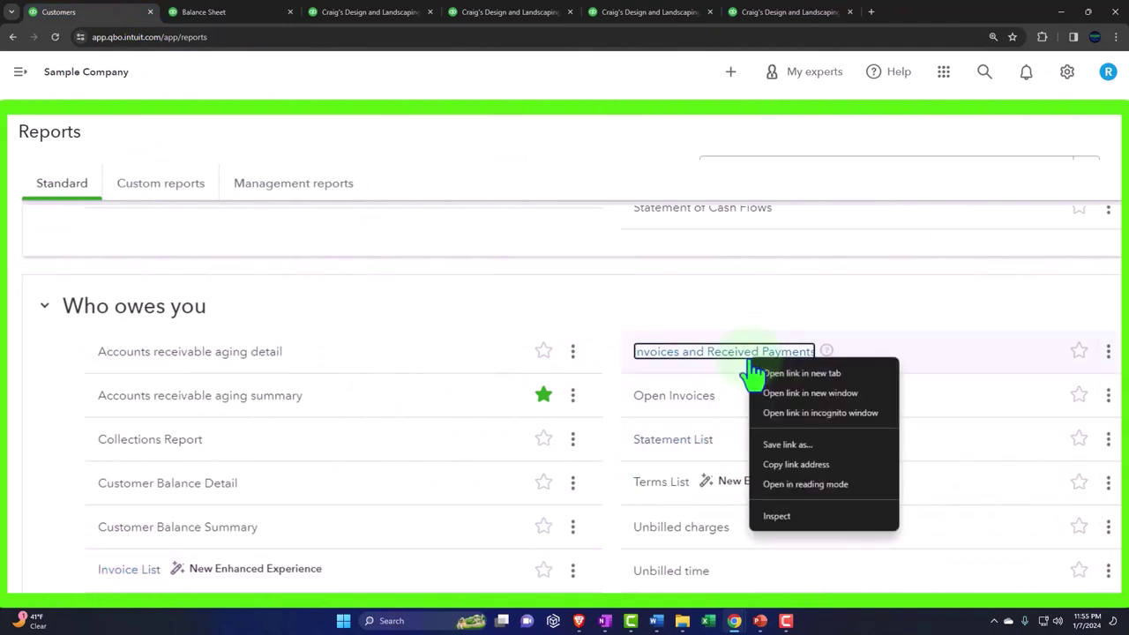
left_click(764, 373)
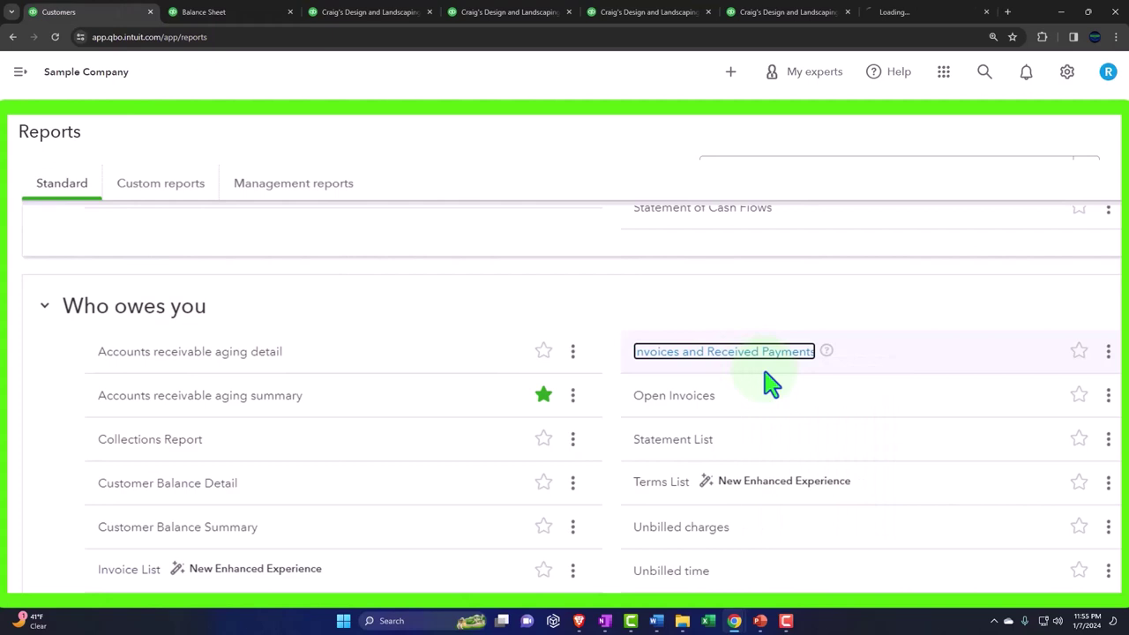
left_click(913, 18)
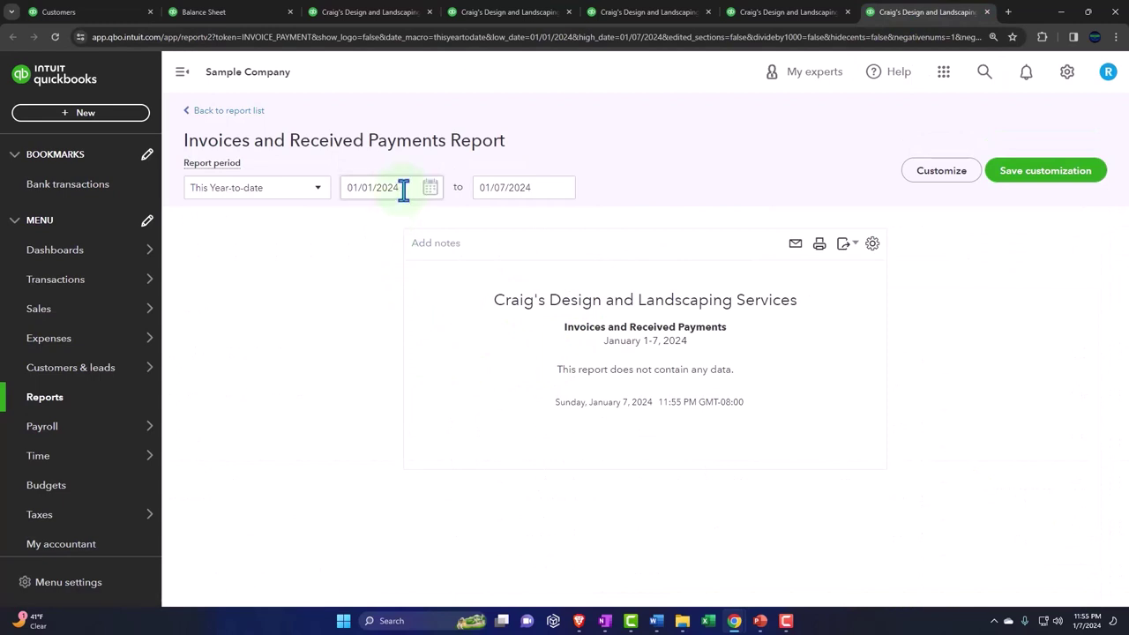
Step: Run the Invoices and Received Payments report for 01/01/2023 to 12/31/2023
left_click(376, 189)
key("Return")
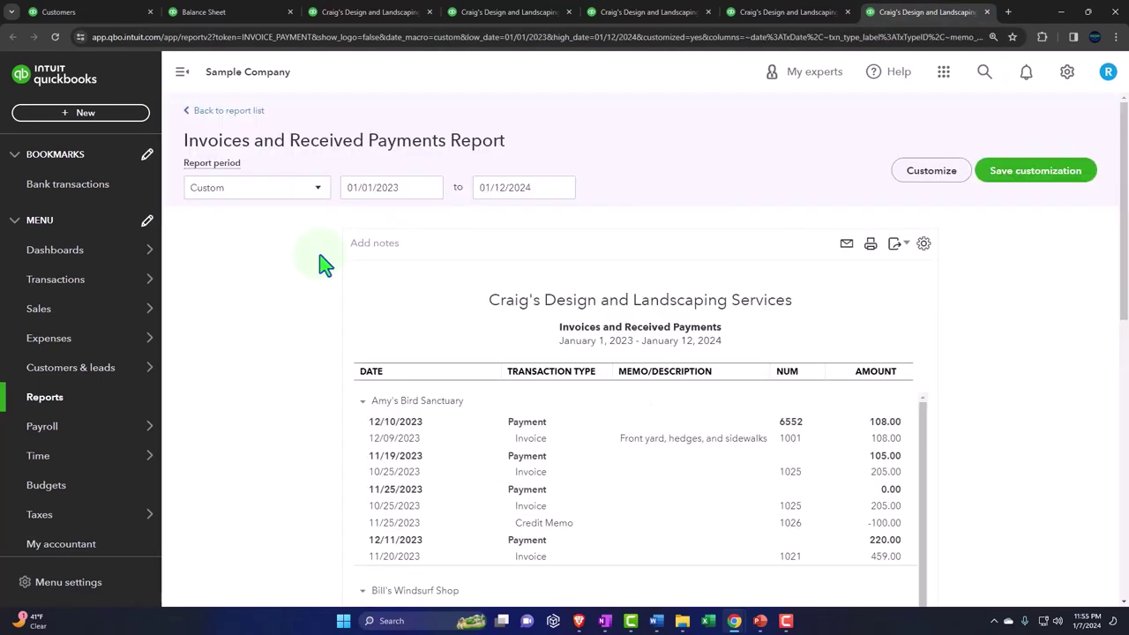
left_click(517, 187)
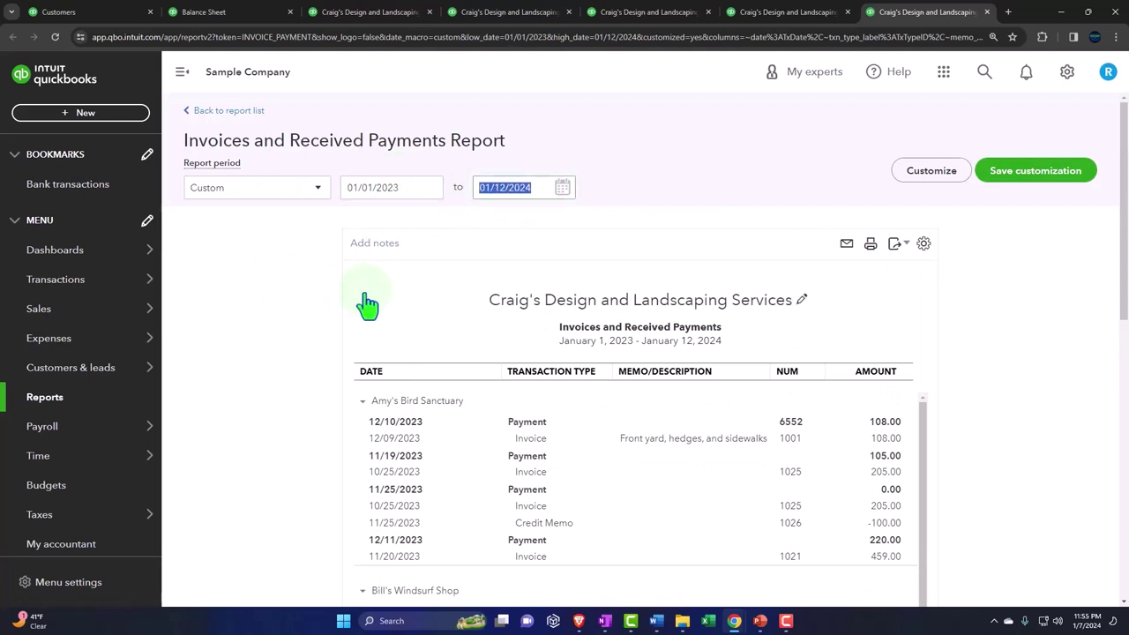
type("12/31/2023")
key("Return")
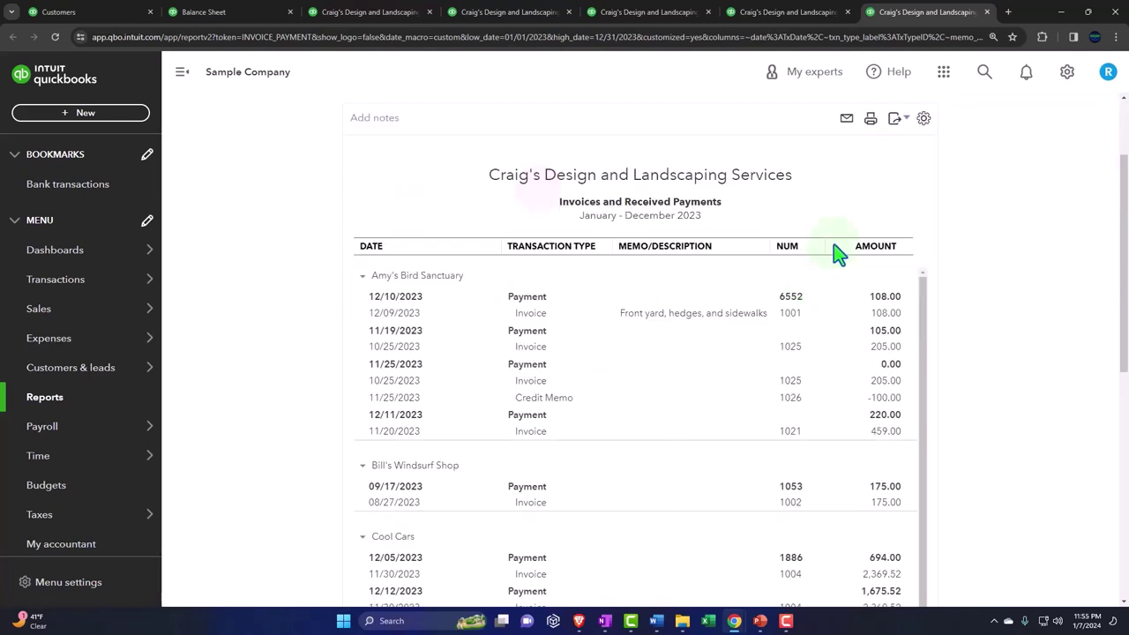
Step: Collapse the navigation menu and examine how each customer's payments are matched to their invoices
left_click(182, 71)
scroll(181, 425, "down", 1)
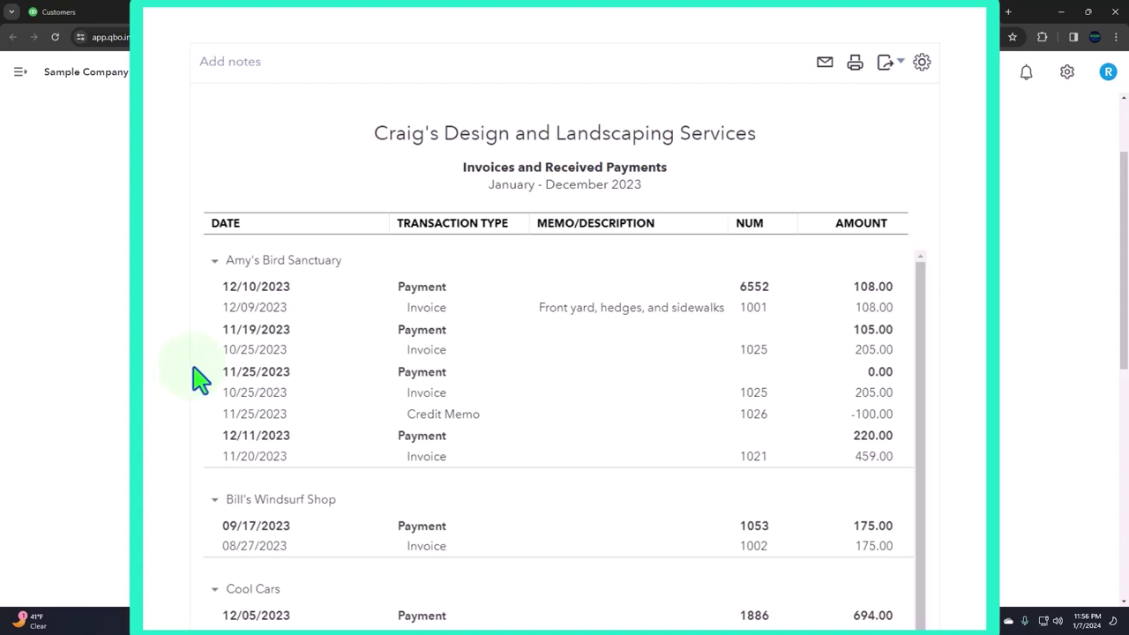
scroll(196, 380, "down", 1)
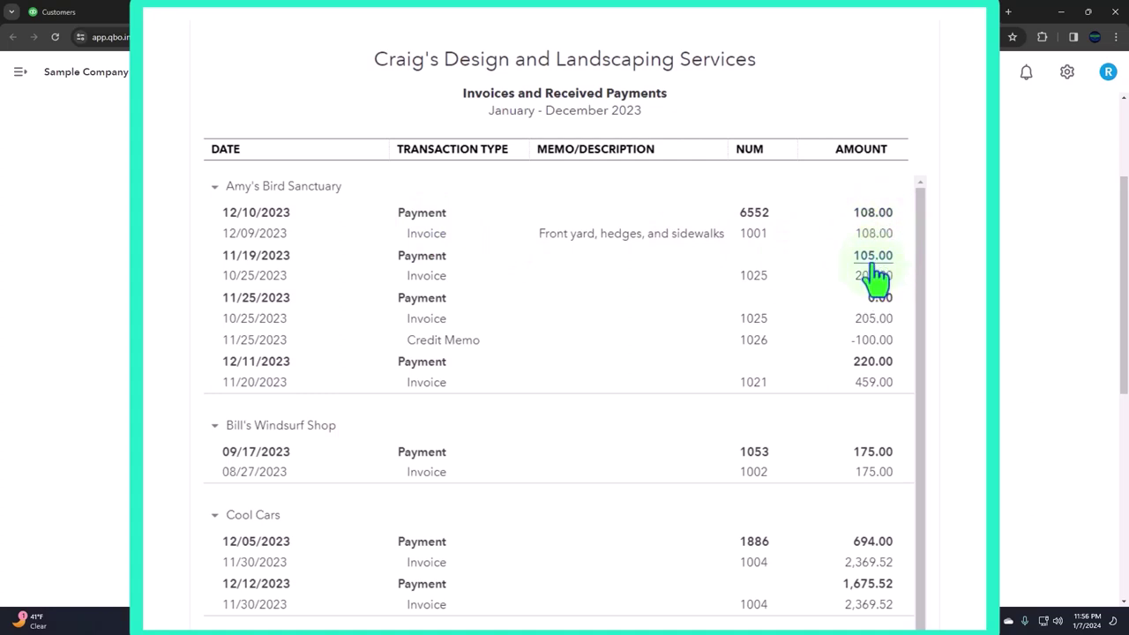
scroll(879, 353, "down", 3)
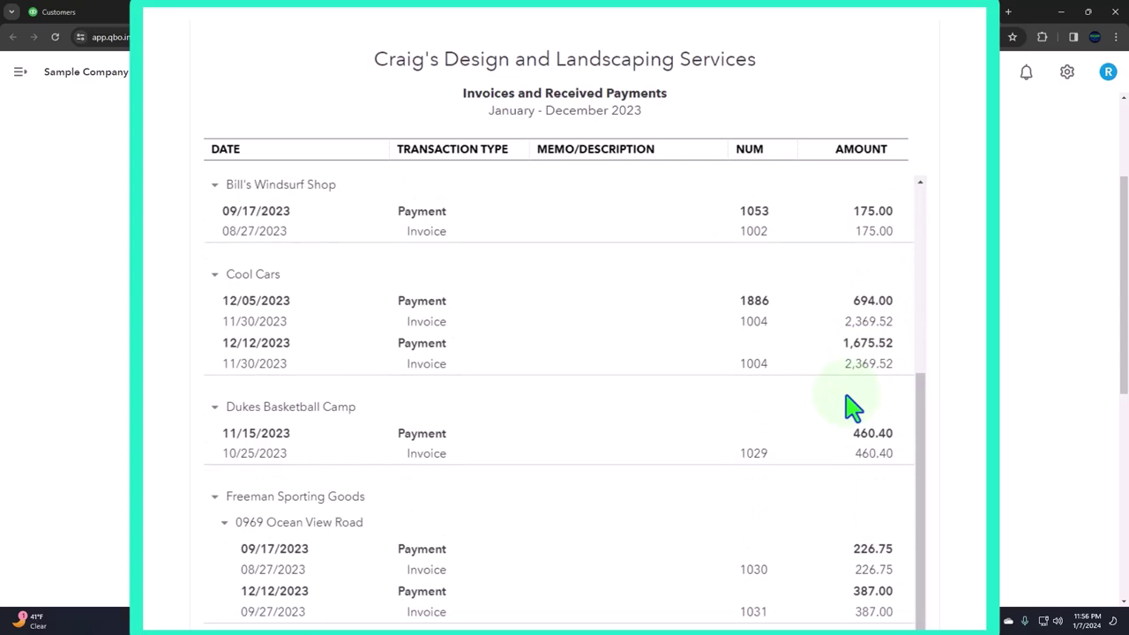
scroll(719, 452, "down", 7)
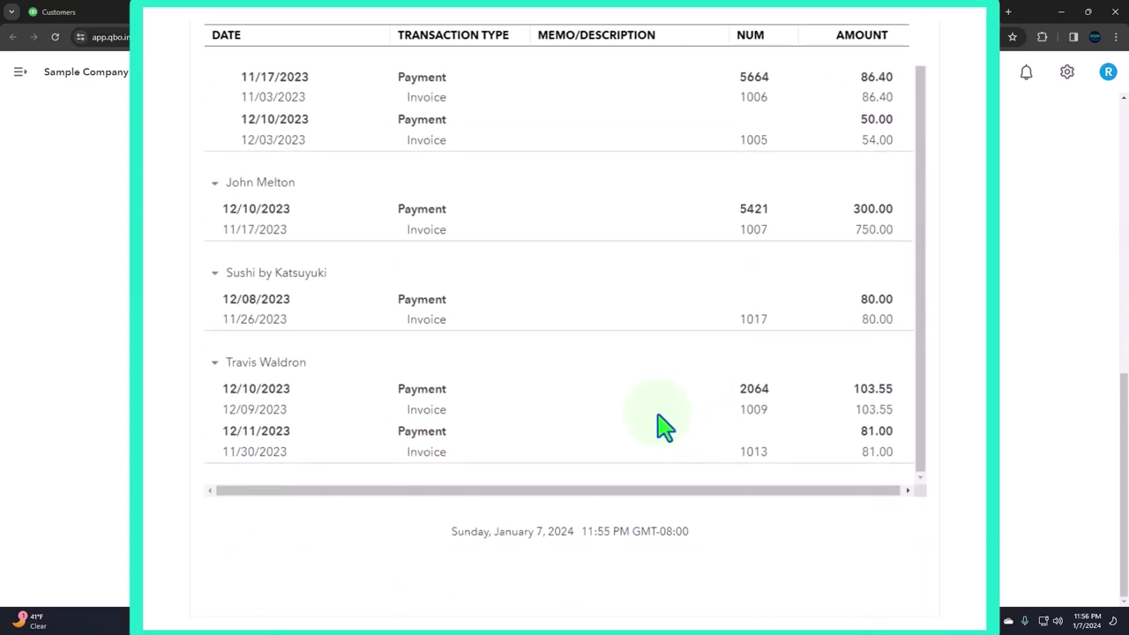
scroll(429, 411, "up", 10)
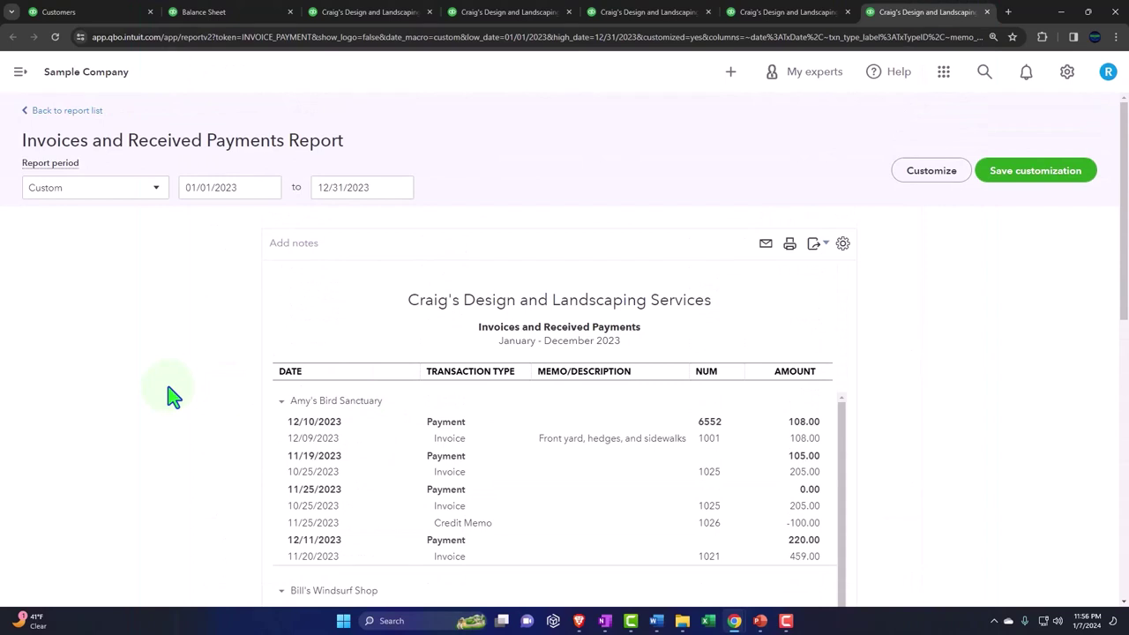
Step: Open the Open Invoices report from the Who owes you reports in a new browser tab
left_click(232, 16)
left_click(113, 12)
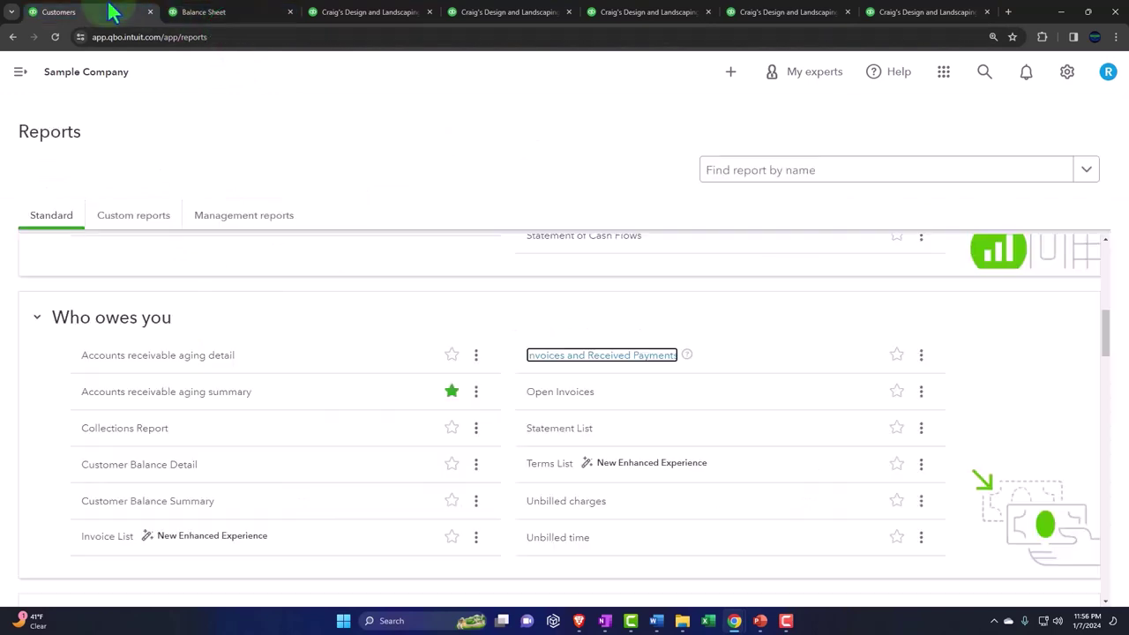
scroll(317, 403, "down", 1)
right_click(552, 336)
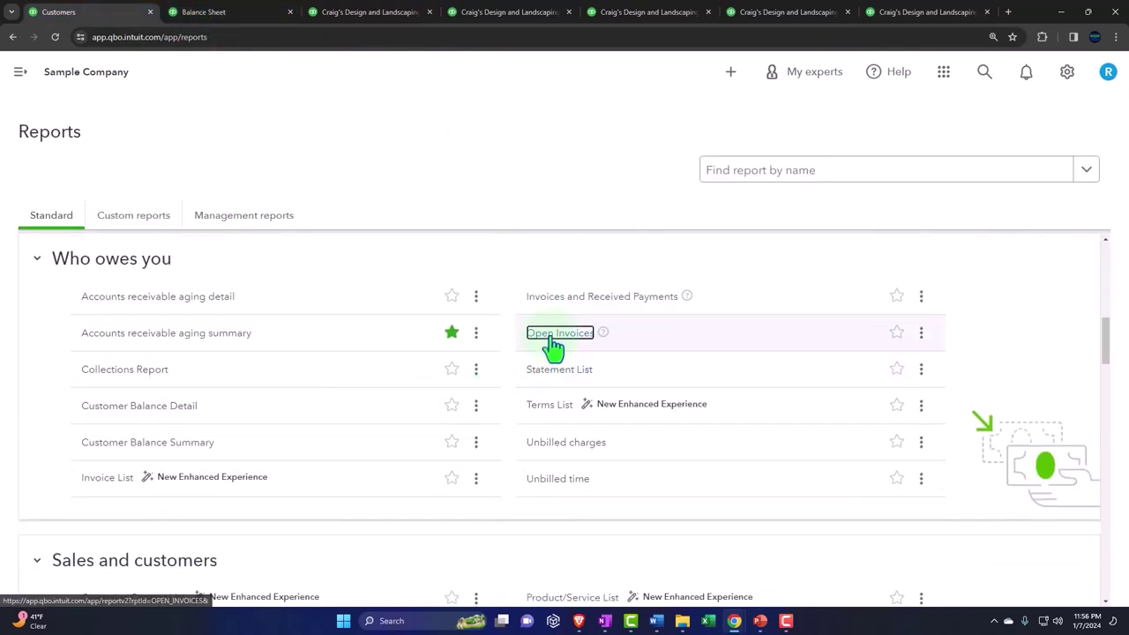
left_click(572, 349)
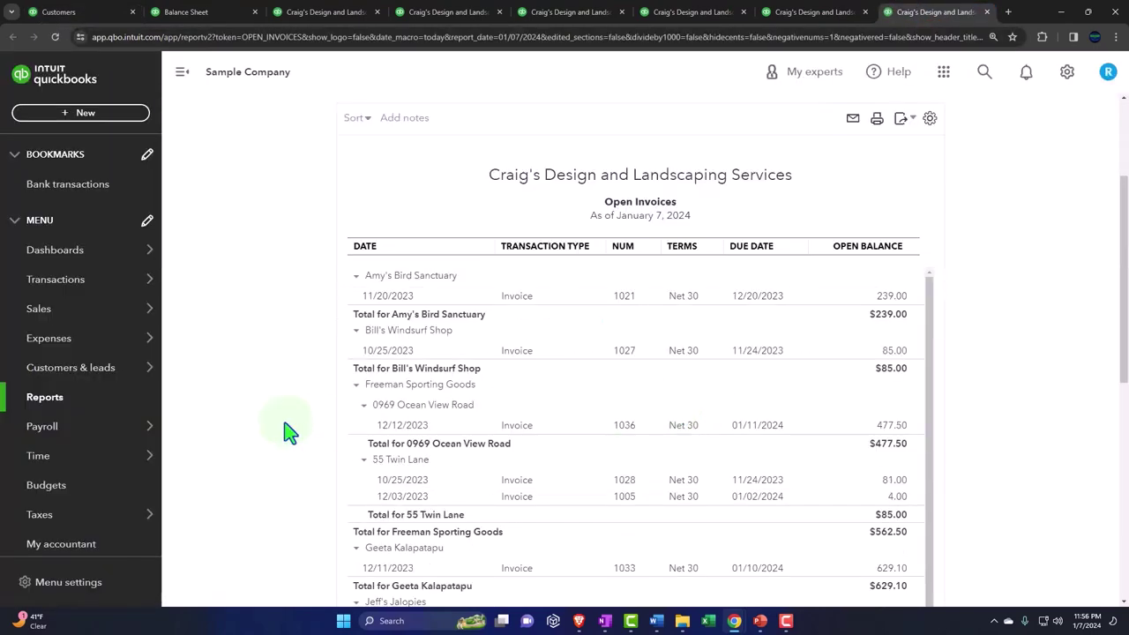
Step: Run the Open Invoices report as of 12/31/2023 with the navigation menu collapsed and look through the customers' open balances
left_click(182, 72)
left_click(280, 186)
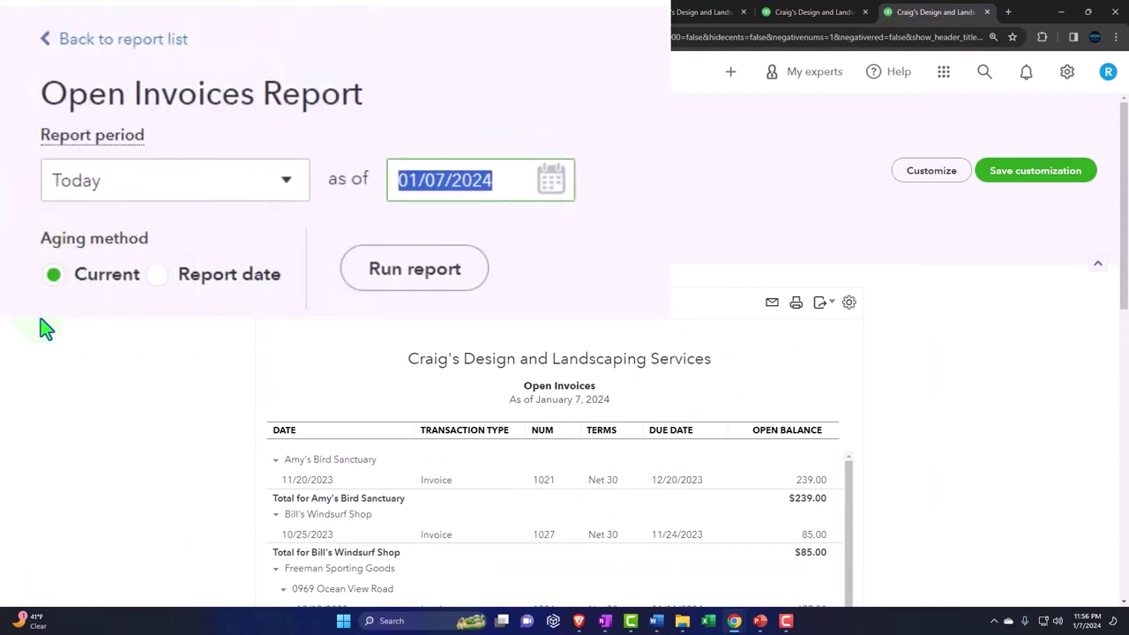
type("12312023")
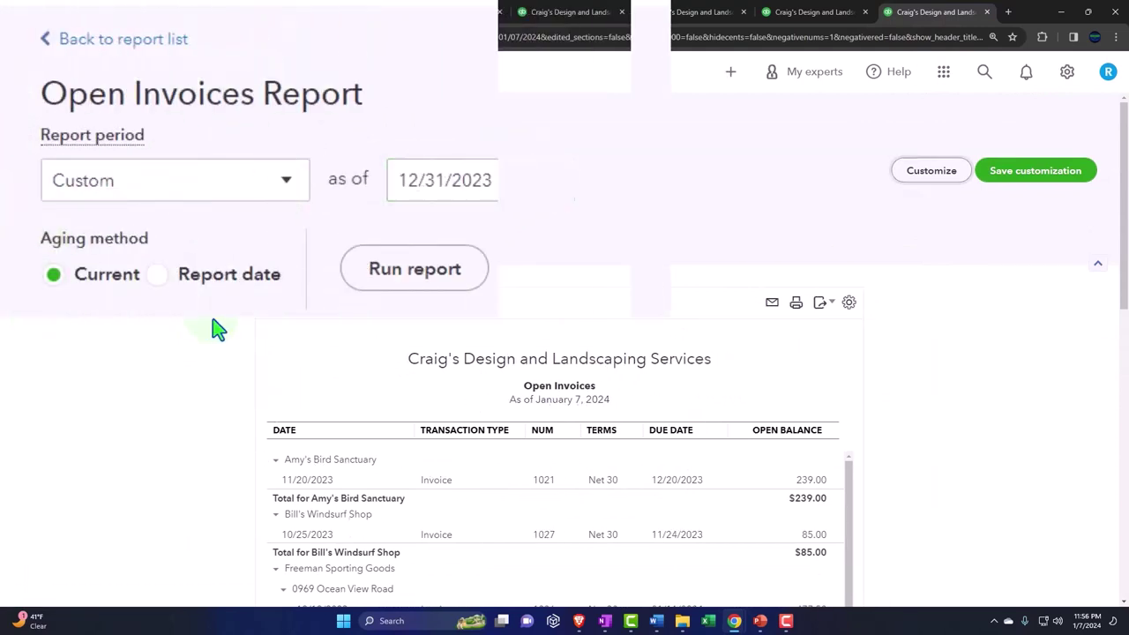
left_click(232, 256)
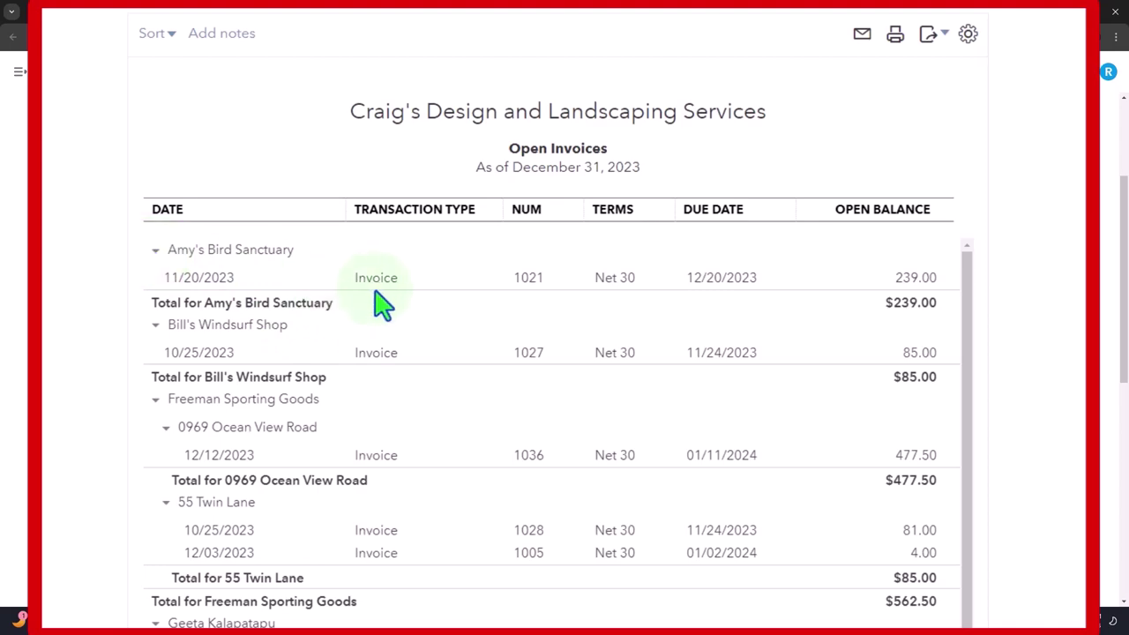
scroll(375, 302, "down", 10)
scroll(369, 407, "down", 7)
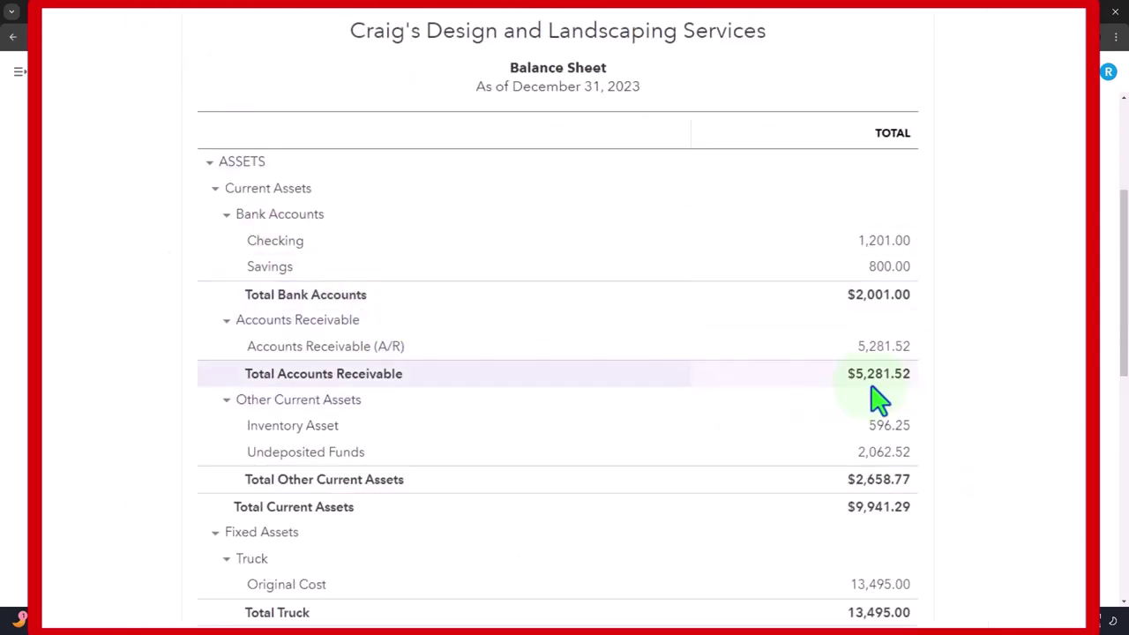
Step: Open the Unbilled charges report in a new browser tab and view it with the navigation menu collapsed
left_click(81, 12)
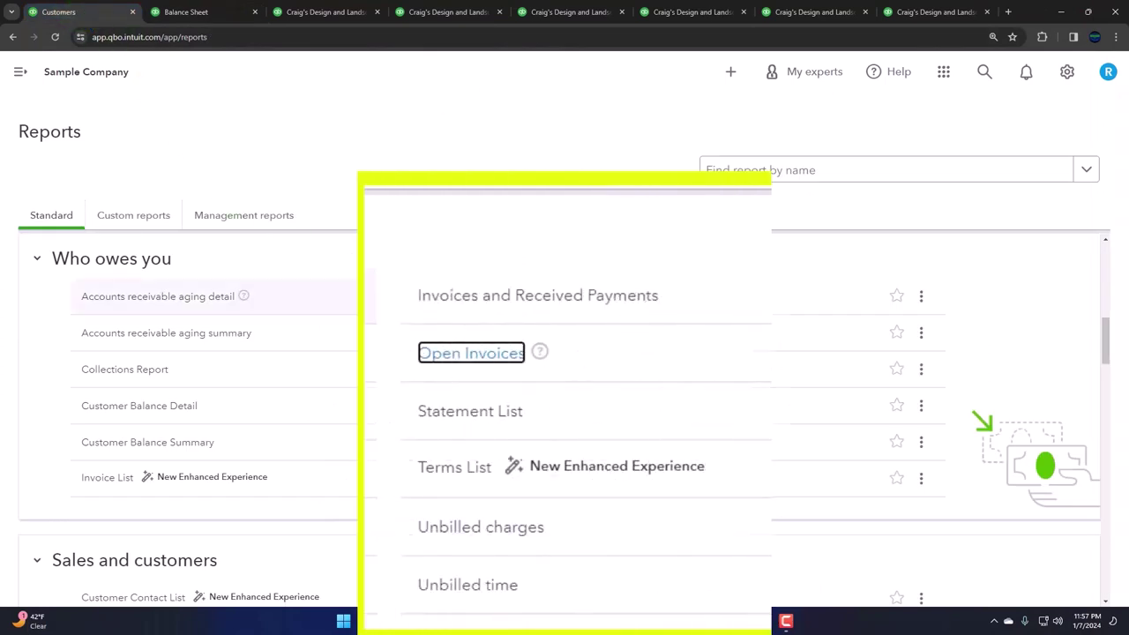
right_click(481, 545)
left_click(517, 321)
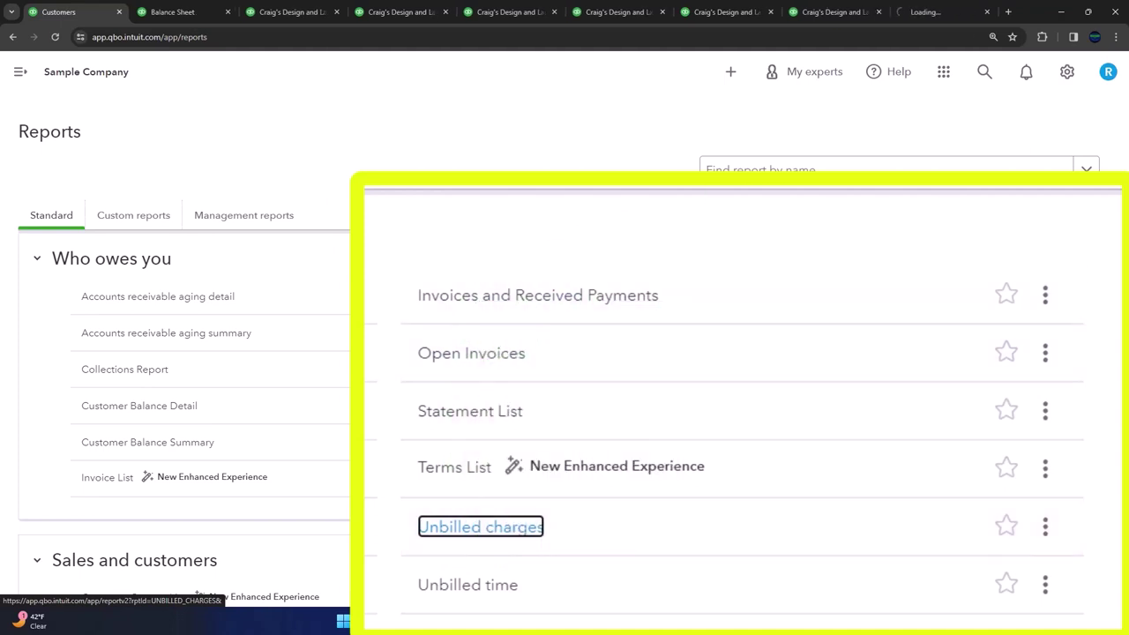
left_click(925, 19)
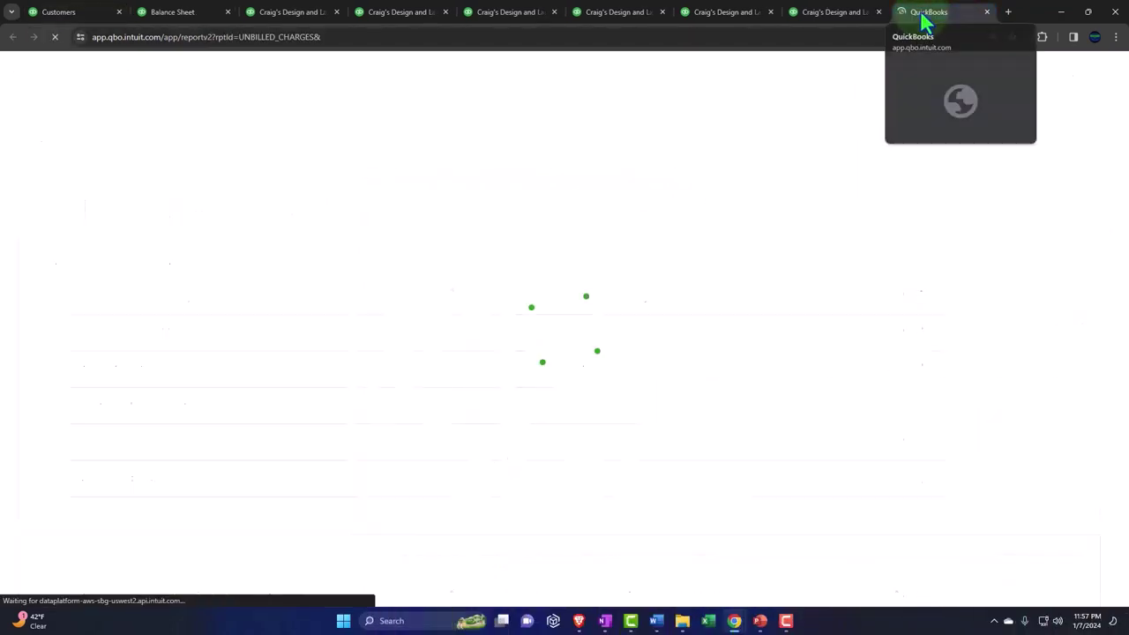
scroll(643, 327, "down", 2)
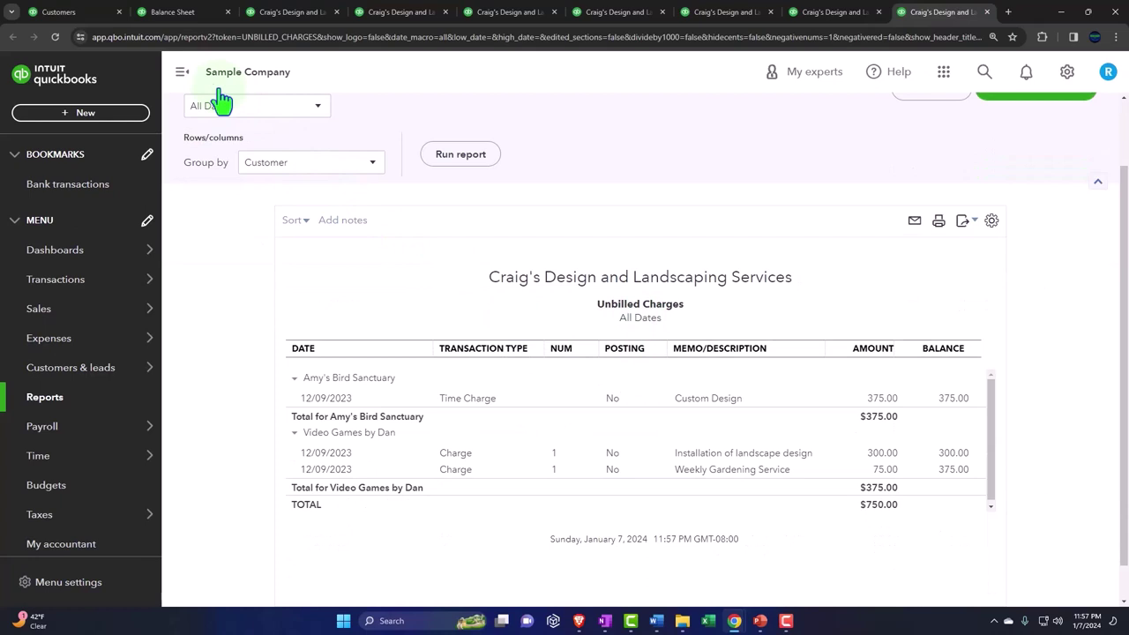
left_click(181, 71)
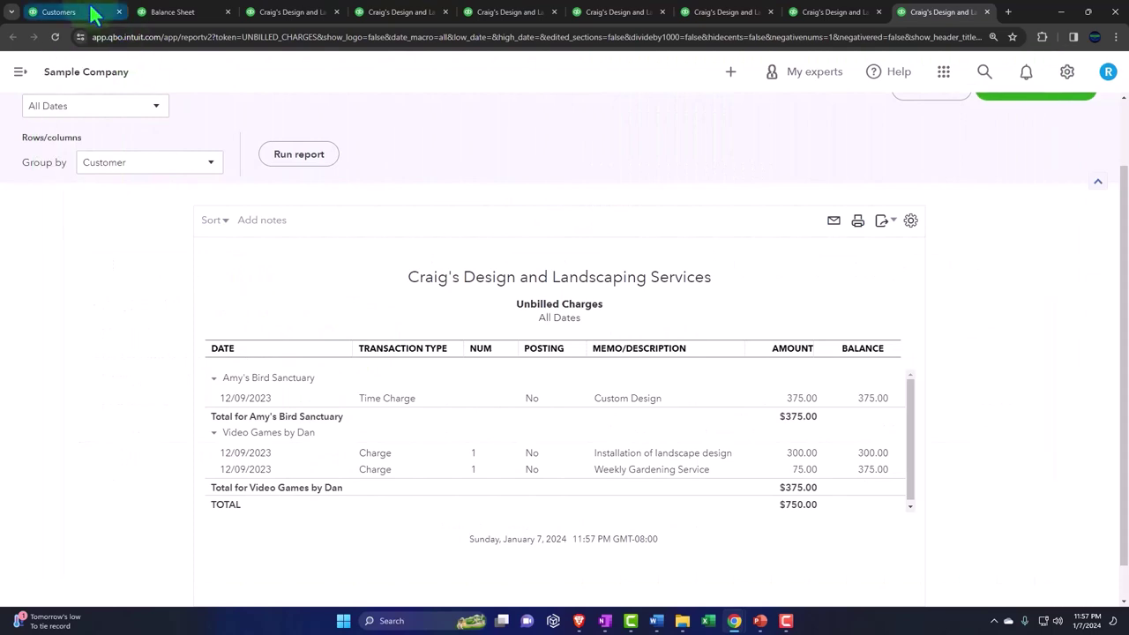
Step: Start a new invoice for Amy's Bird Sanctuary to check its suggested unbilled time charge, and leave the form without saving
left_click(95, 14)
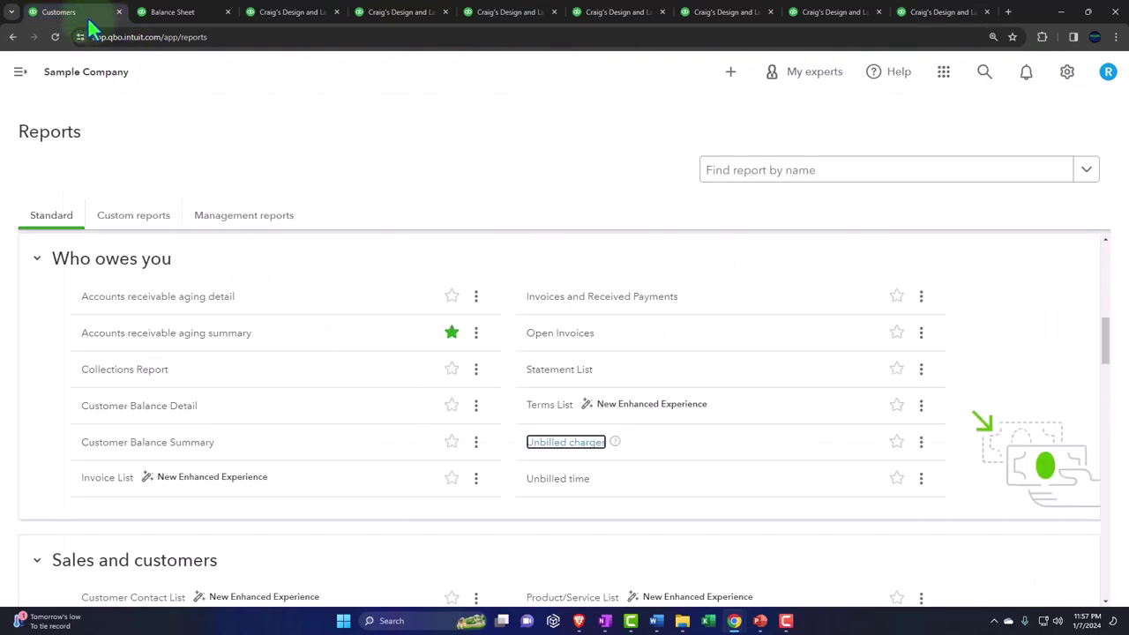
left_click(731, 72)
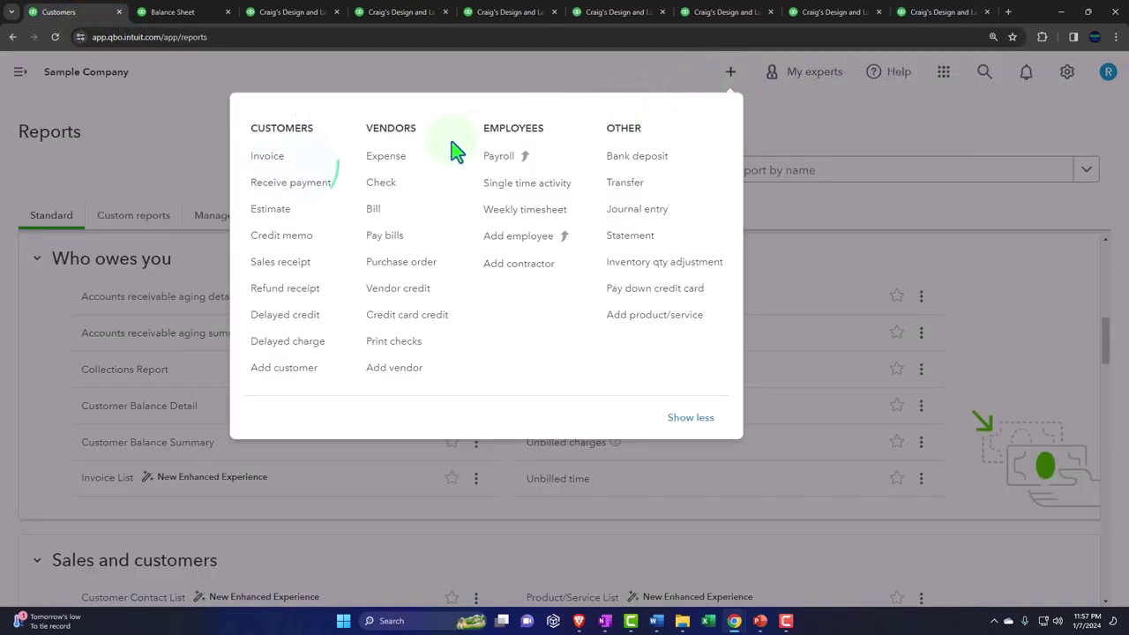
left_click(288, 159)
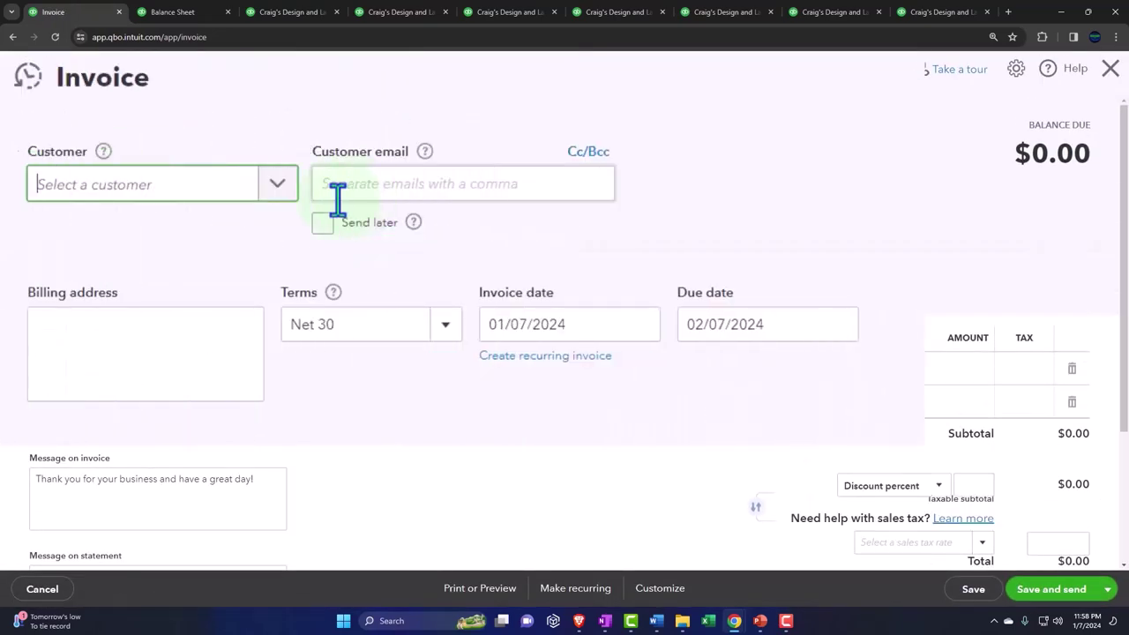
type("amy")
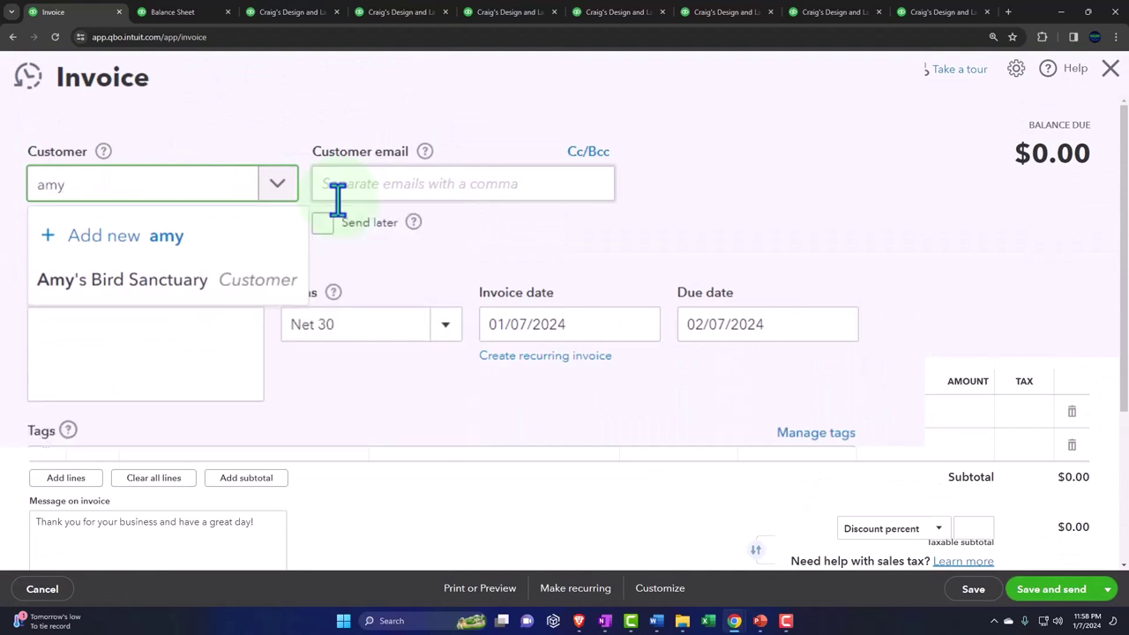
left_click(148, 279)
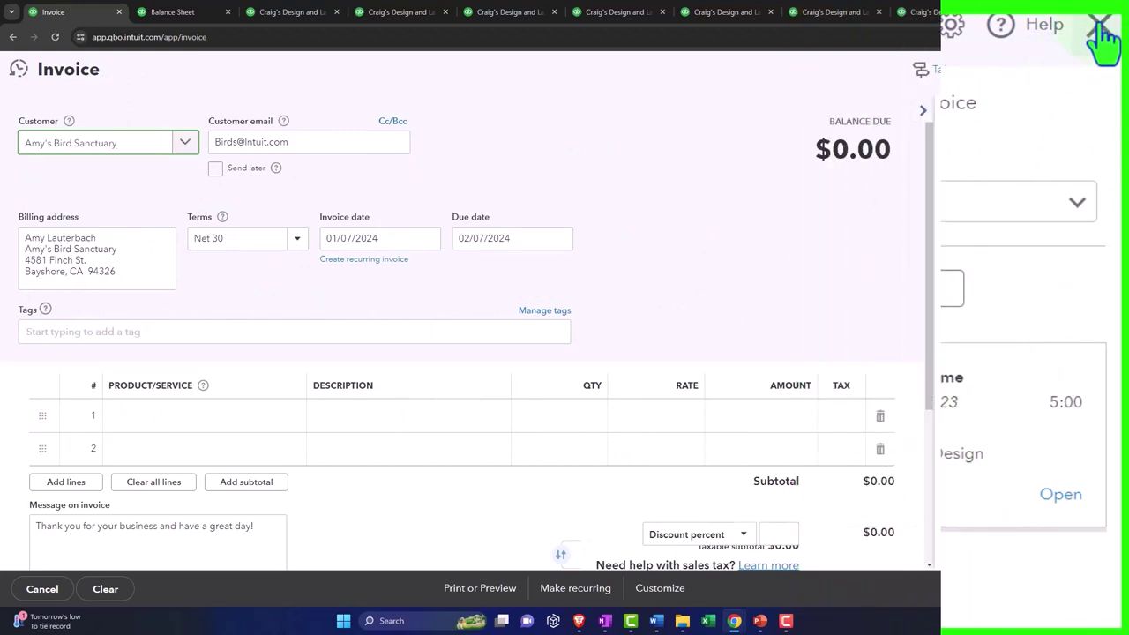
left_click(1110, 67)
left_click(641, 352)
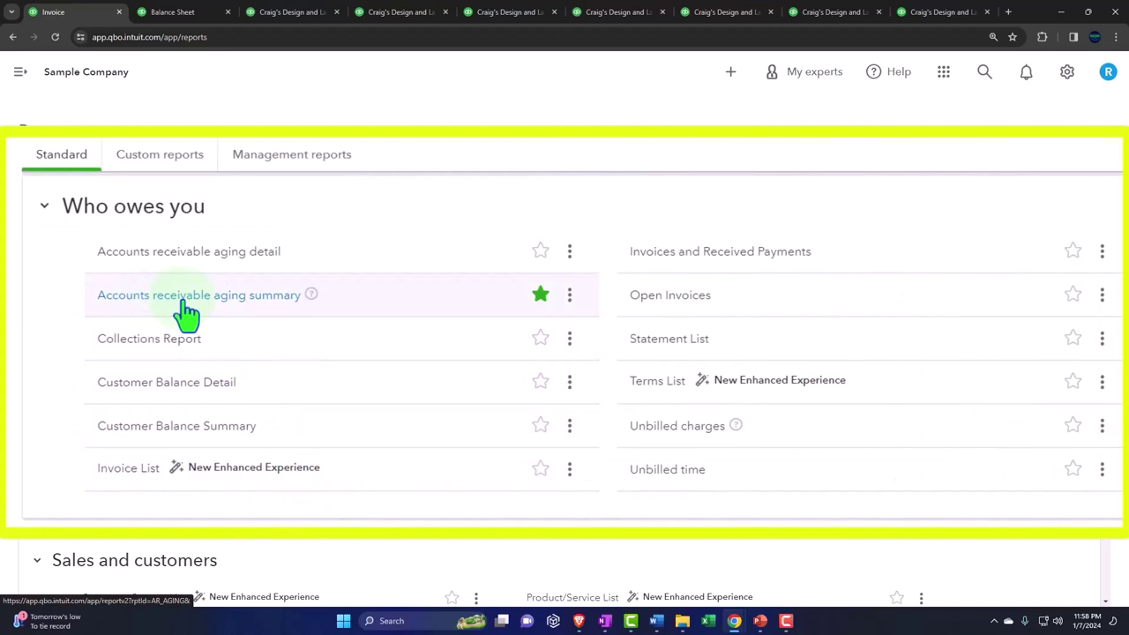
Step: Open the Accounts receivable aging summary report in a new browser tab and view it with the navigation menu collapsed
right_click(186, 301)
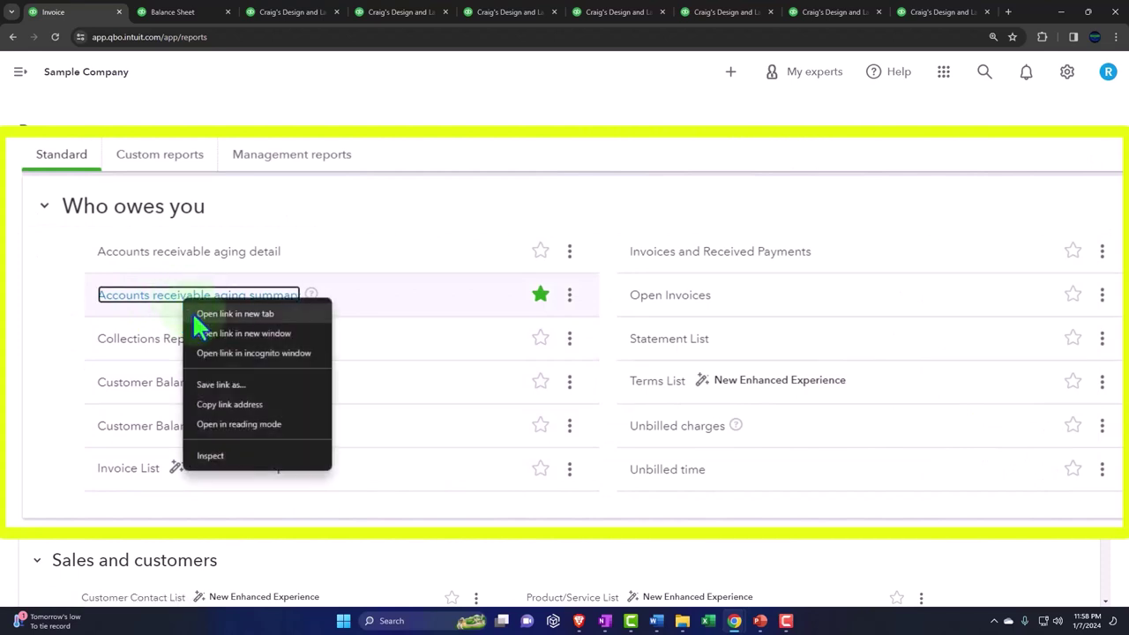
left_click(220, 313)
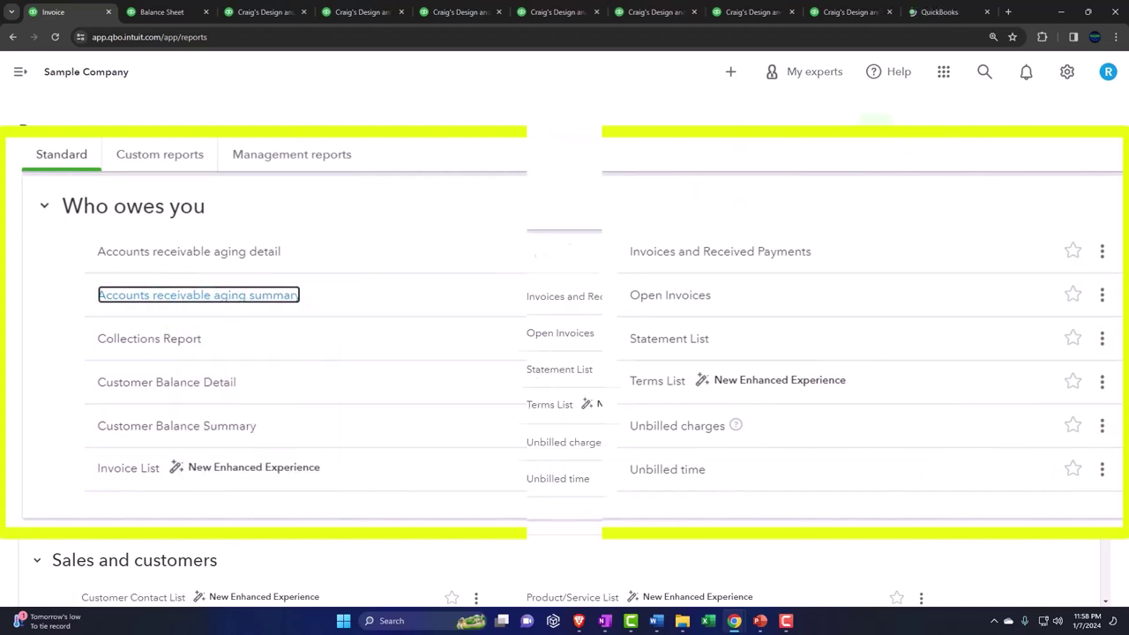
left_click(935, 19)
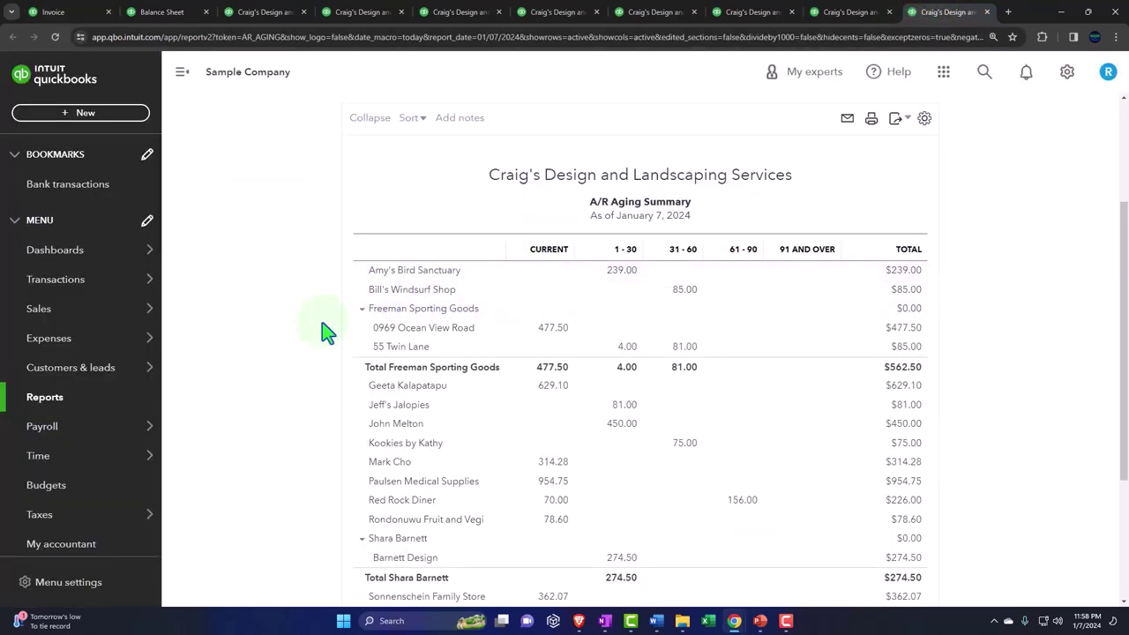
left_click(183, 74)
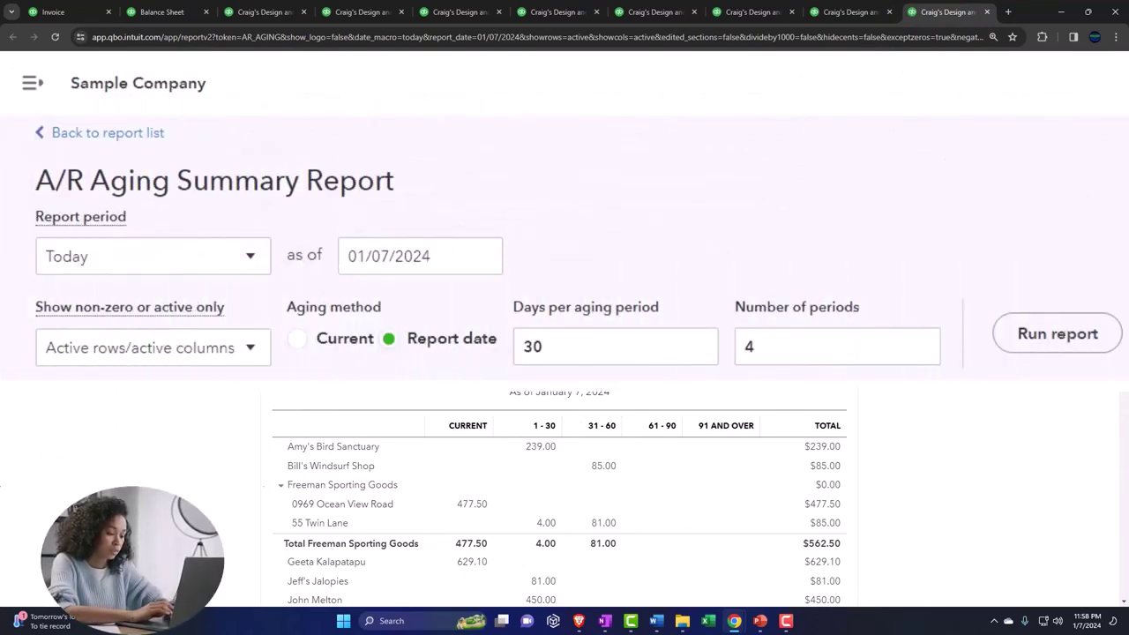
Step: Run the A/R Aging Summary as of 12/31/2023 and look through the customers' balances by aging period
left_click_drag(421, 255, 347, 256)
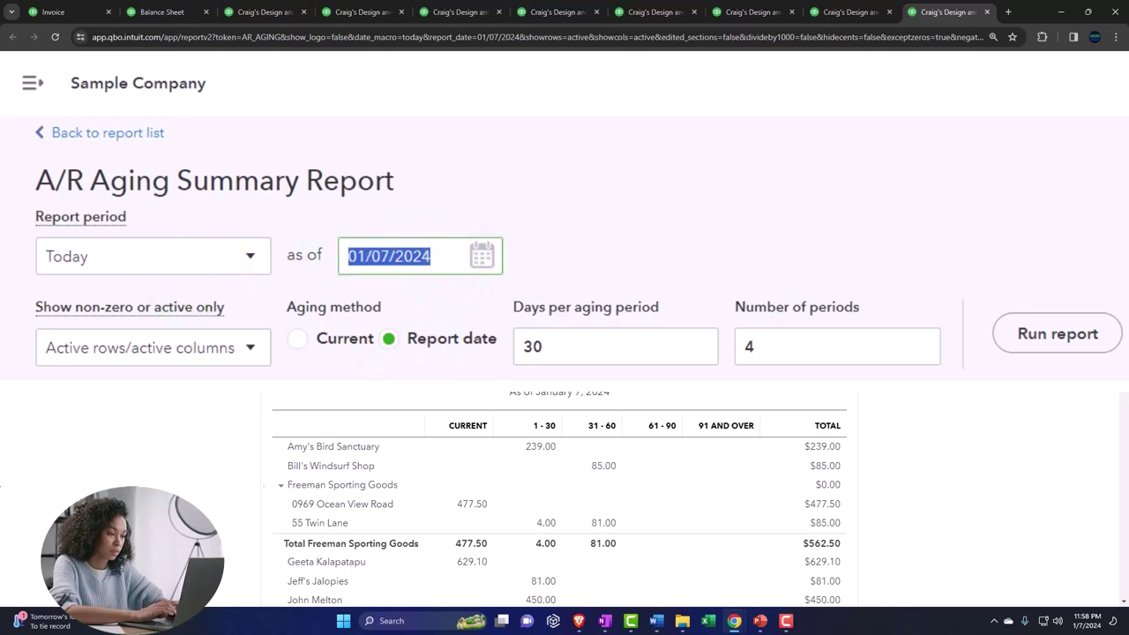
type("123123")
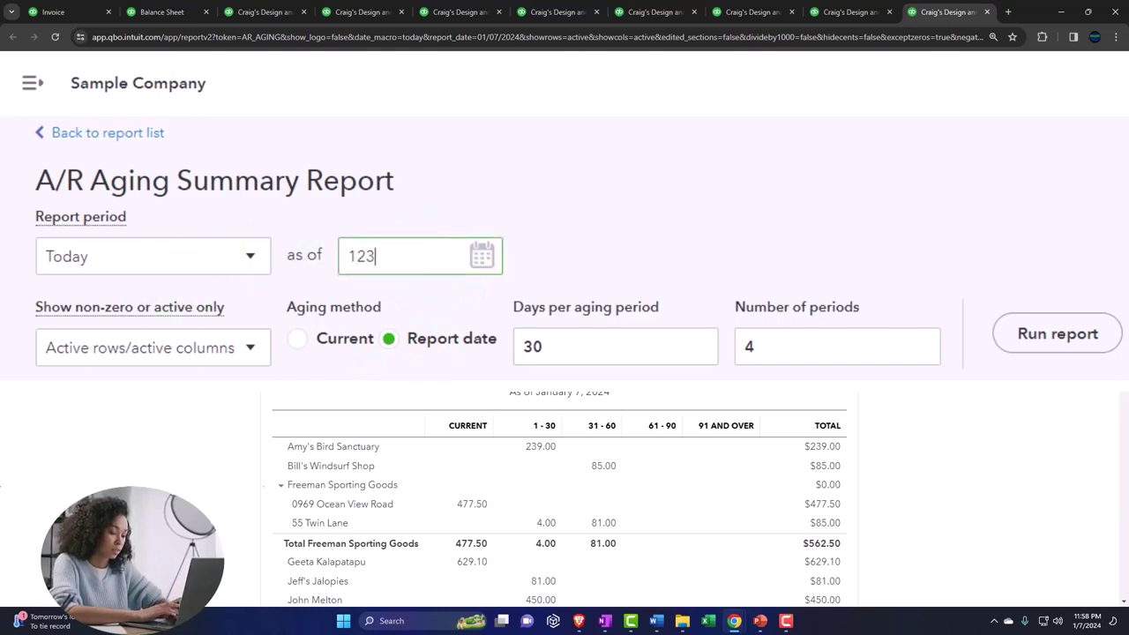
left_click(1058, 333)
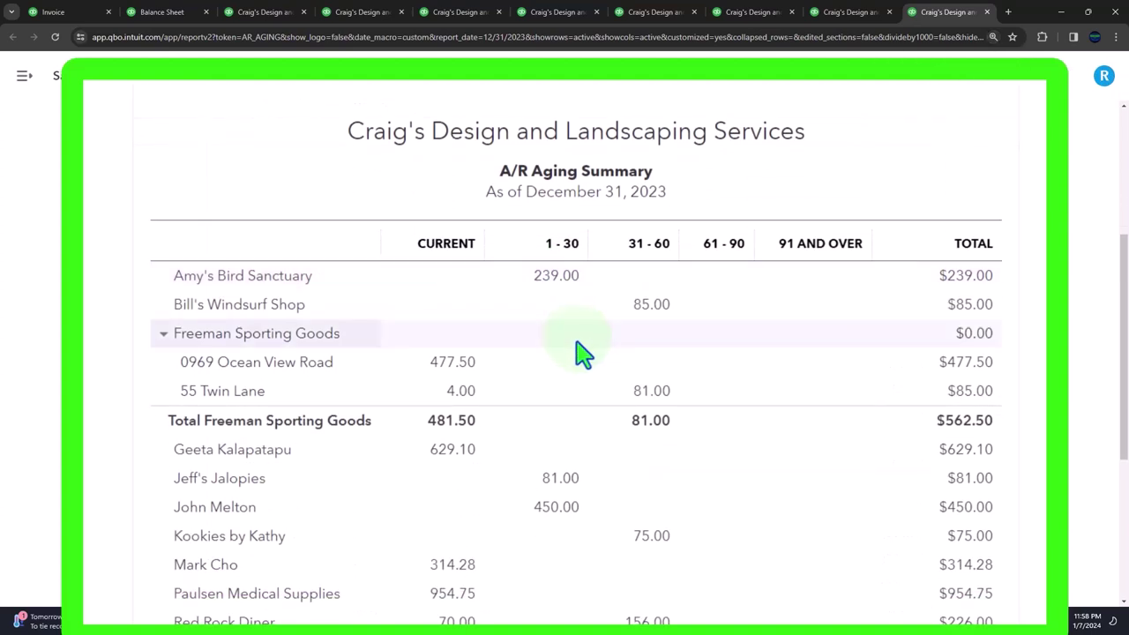
scroll(556, 353, "down", 2)
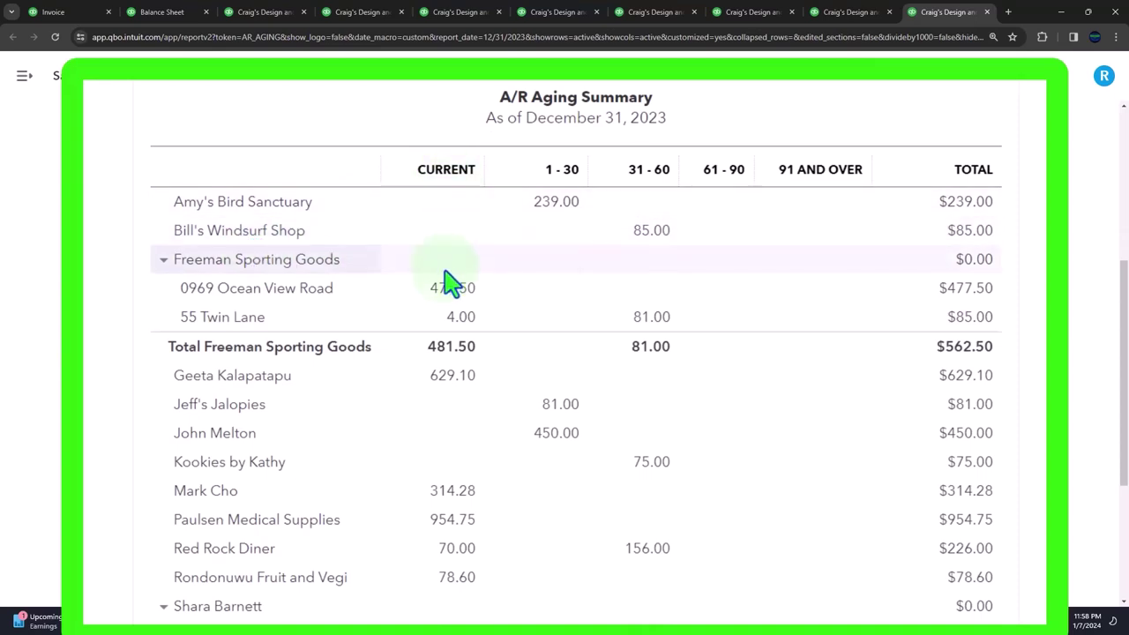
scroll(448, 335, "down", 3)
scroll(448, 344, "up", 3)
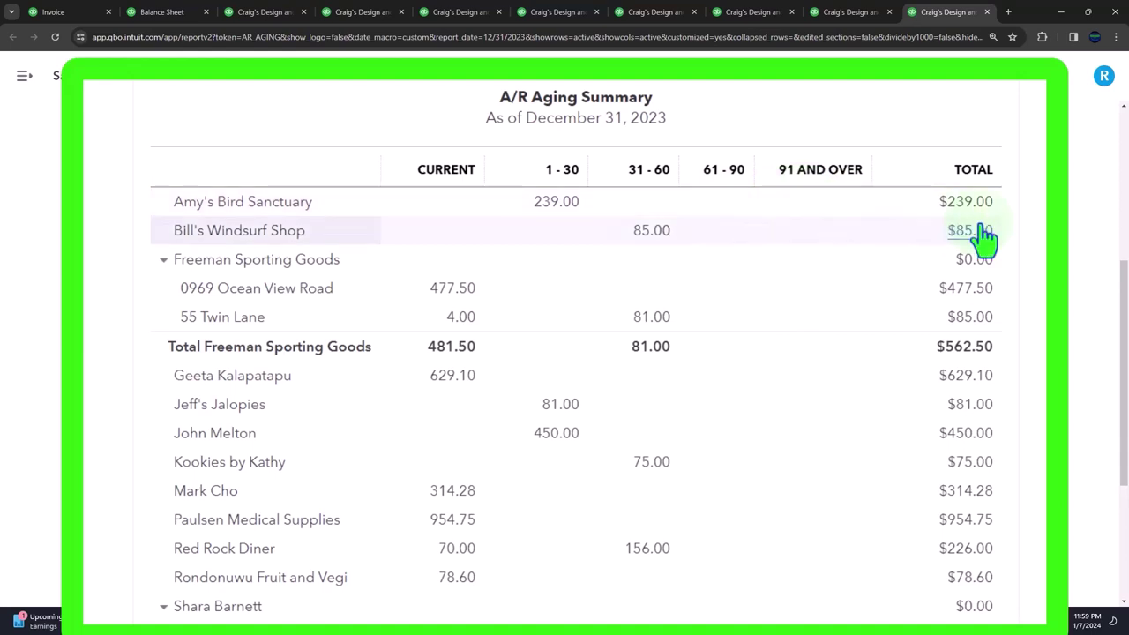
scroll(983, 236, "down", 3)
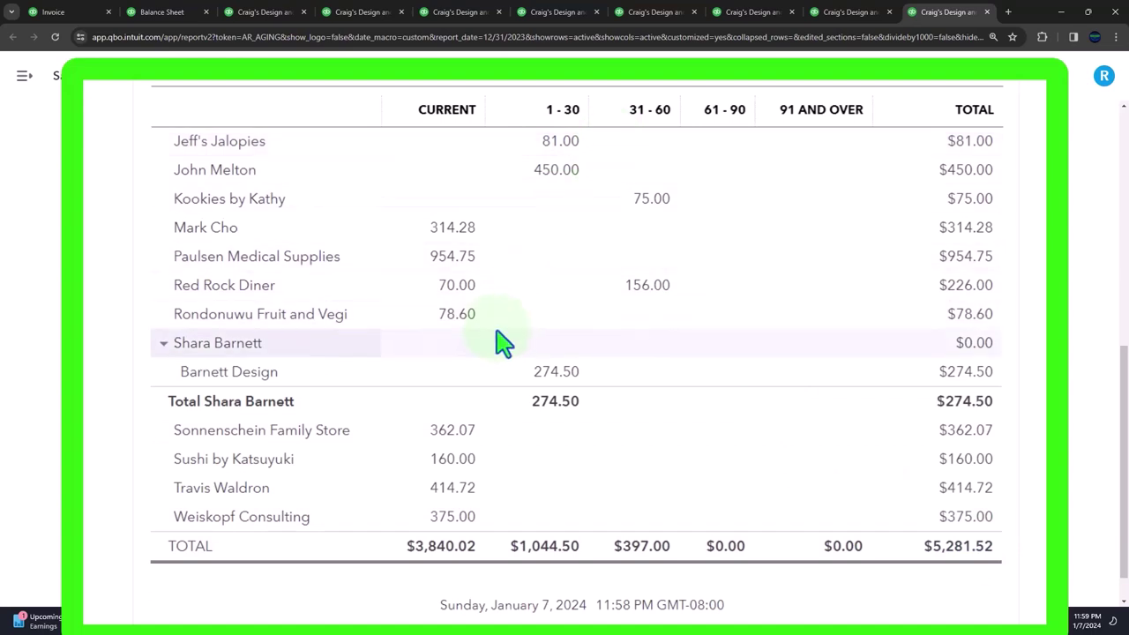
scroll(496, 342, "up", 1)
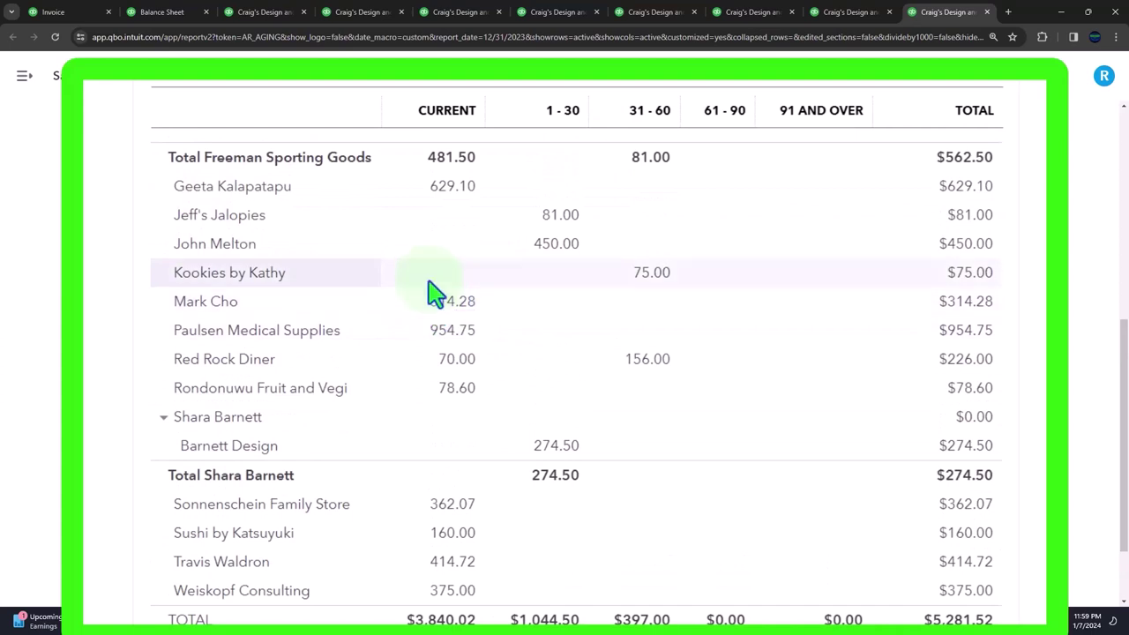